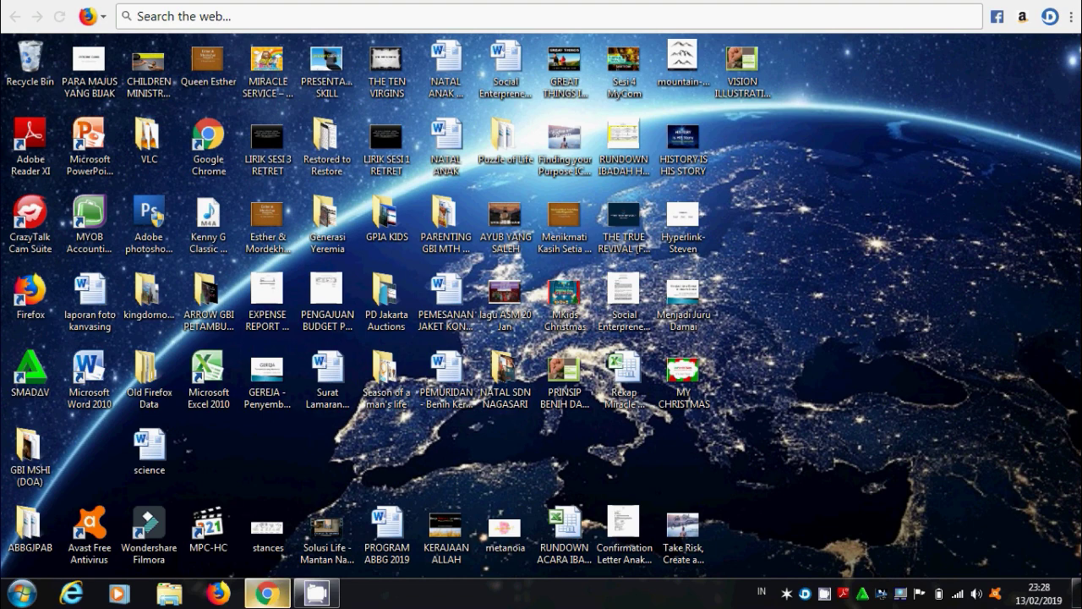
# Step: Switch to Chrome, view the Filmora9 download site from the filmora search results, and close the browser
pyautogui.click(268, 593)
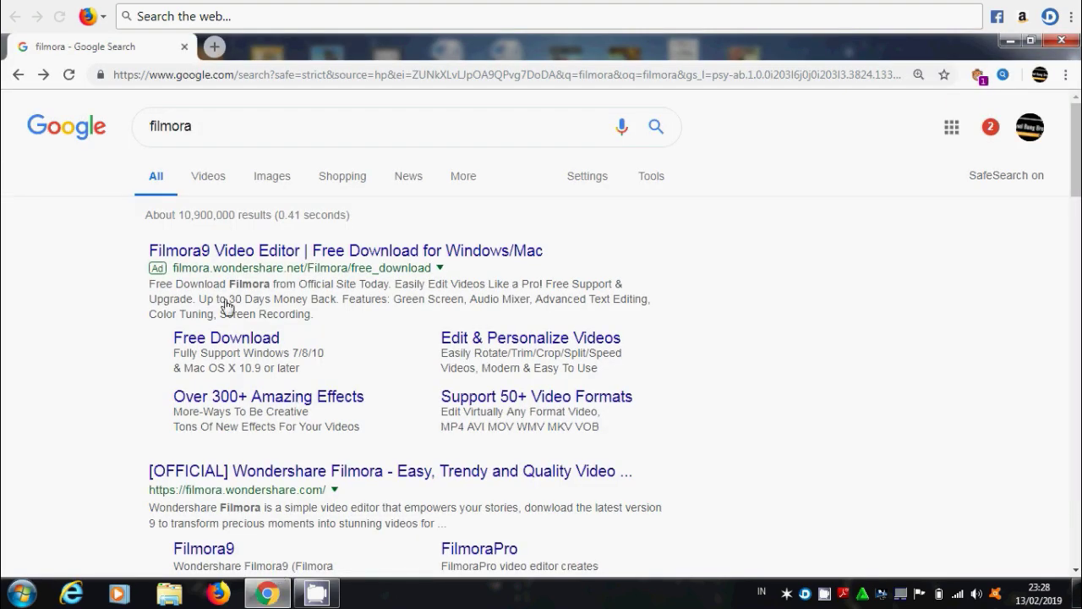
pyautogui.click(256, 265)
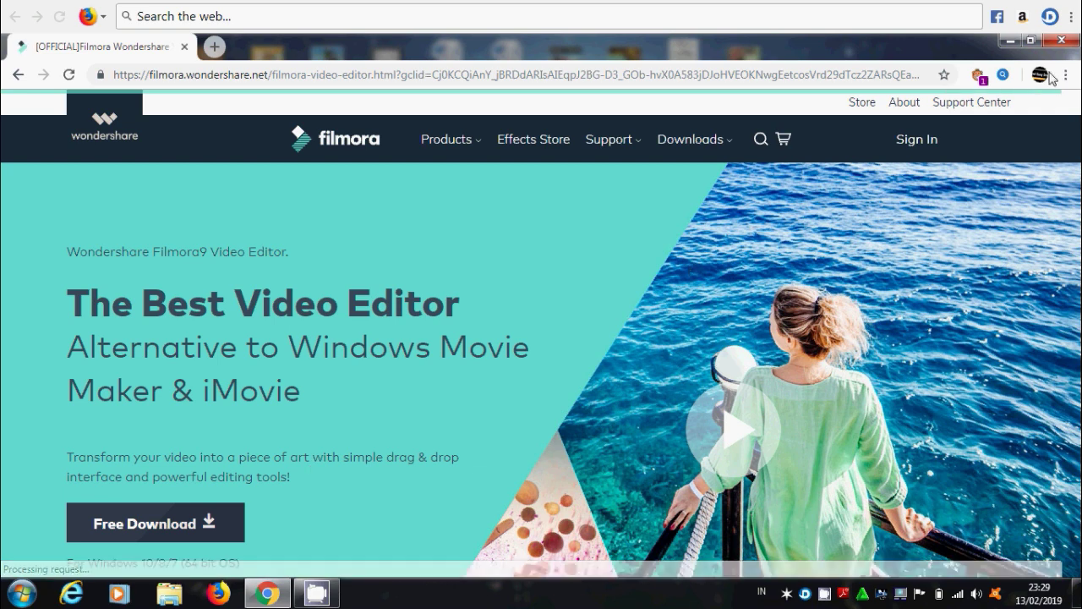
pyautogui.click(1075, 46)
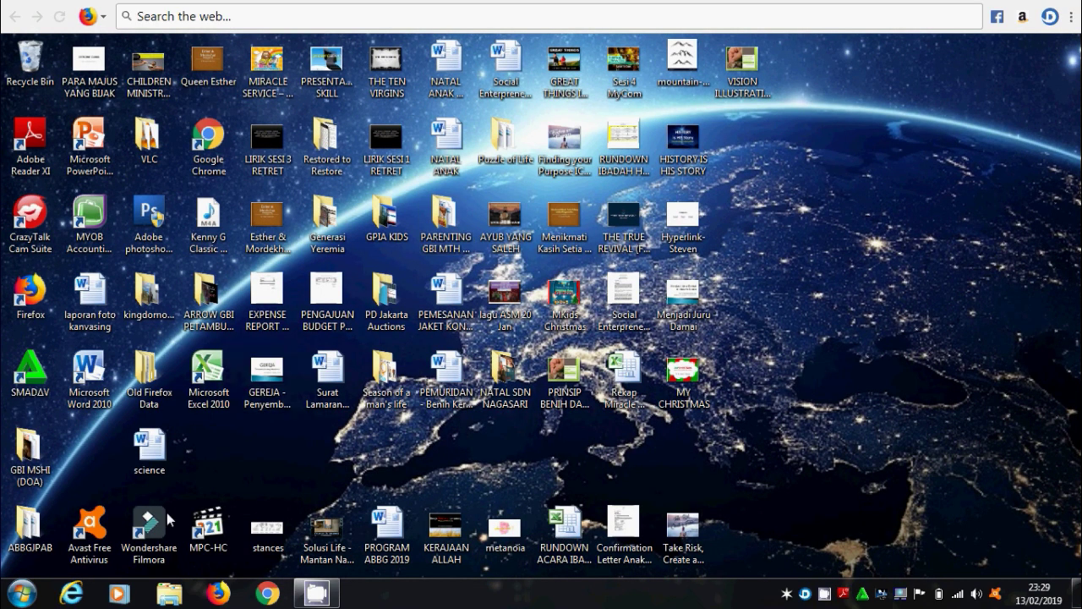
# Step: Launch Wondershare Filmora from the desktop and dismiss the product activation notice
pyautogui.doubleClick(150, 530)
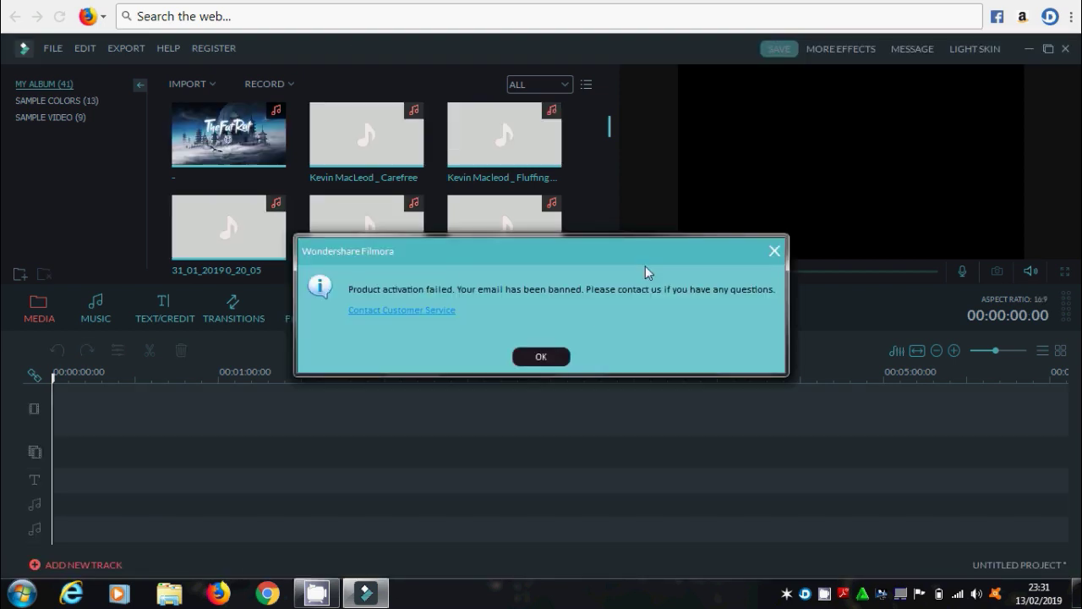
pyautogui.click(773, 250)
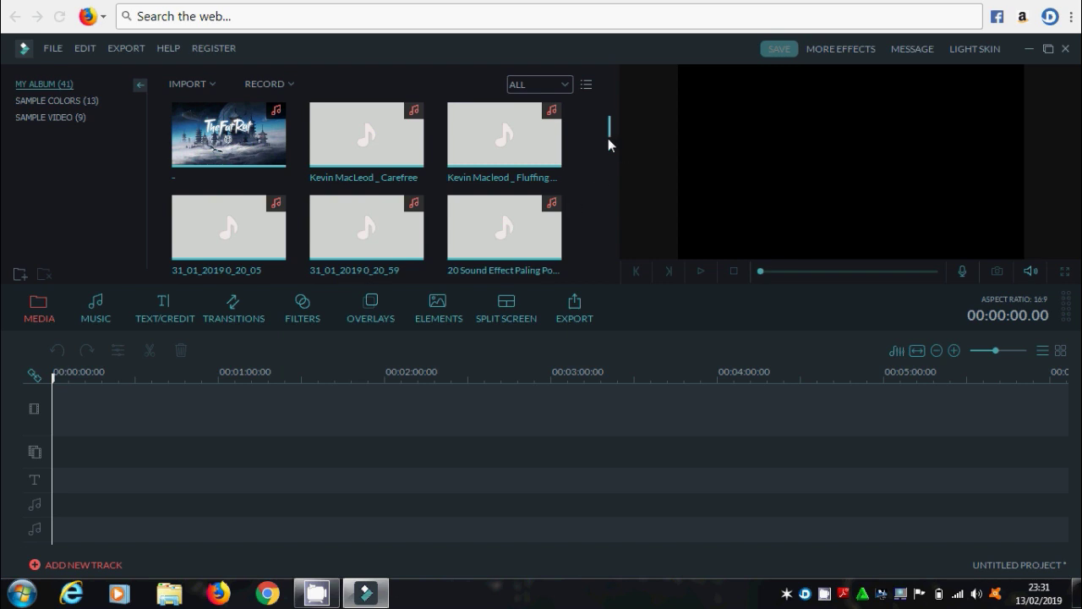
# Step: Look through the clips in My Album and the importable media files in the bahan YOUTUBE folder
pyautogui.scroll(-1, 611, 138)
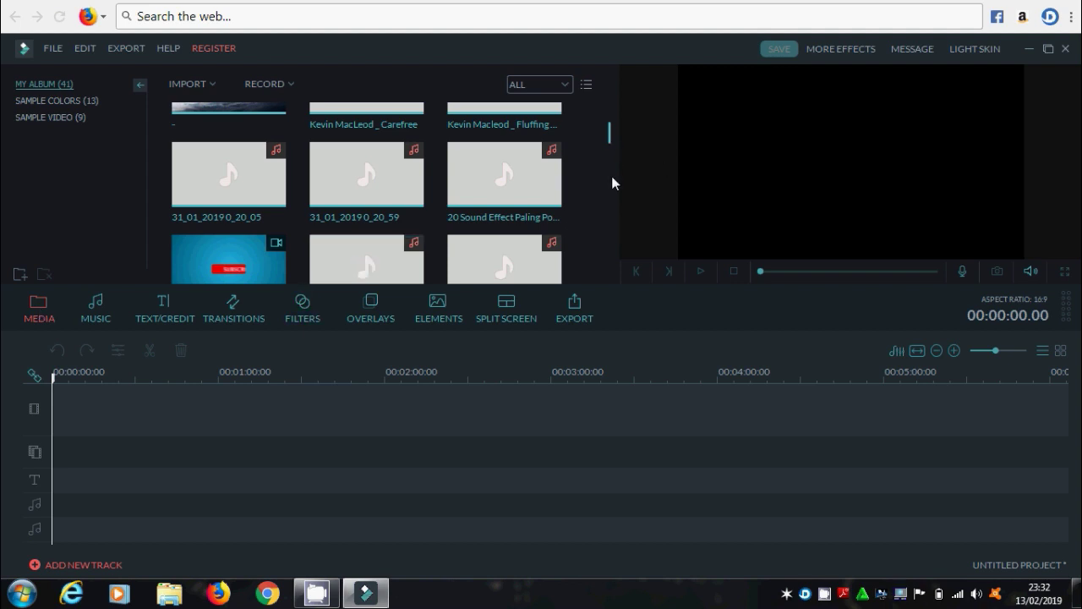
pyautogui.scroll(-3, 611, 176)
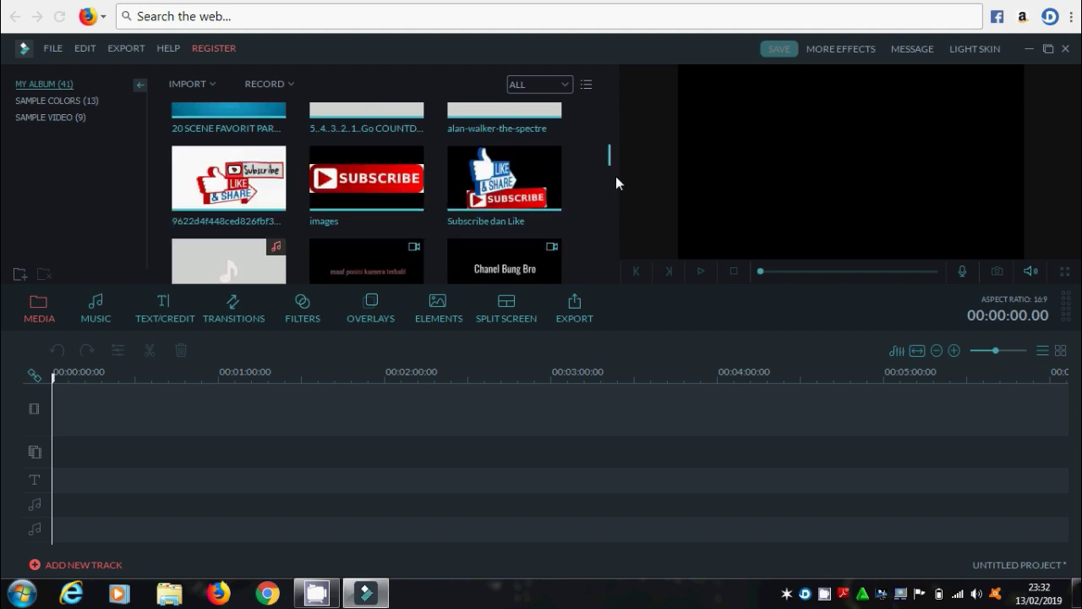
pyautogui.scroll(-3, 616, 176)
pyautogui.click(215, 84)
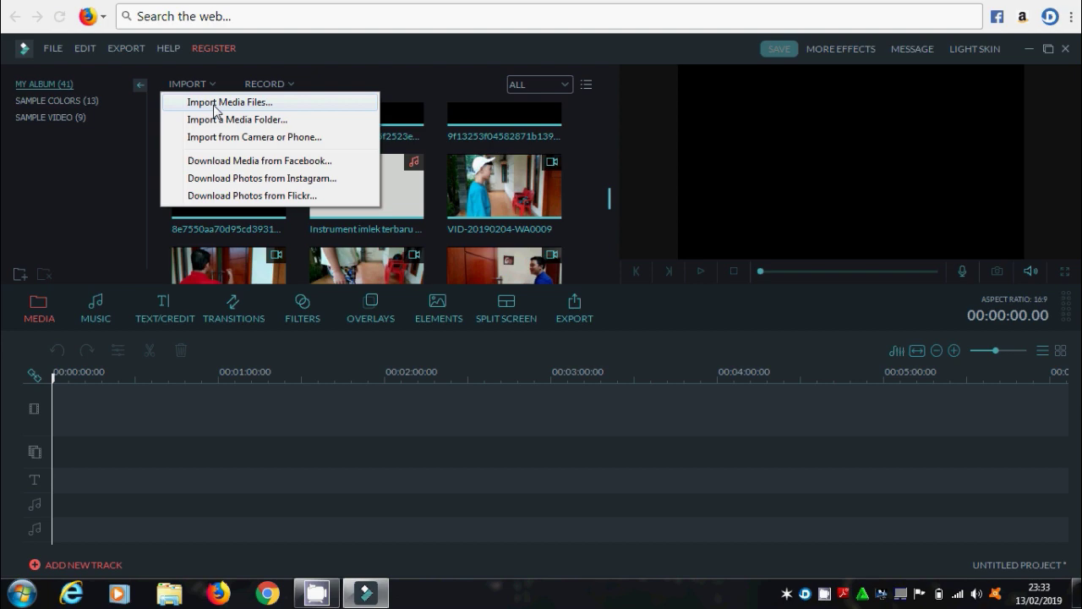
pyautogui.click(214, 102)
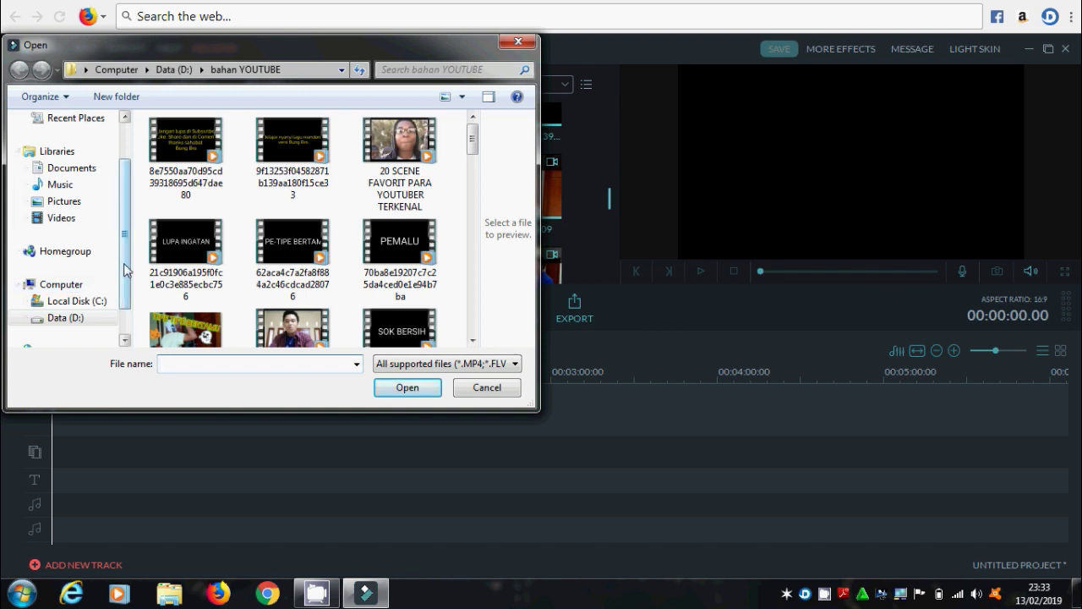
pyautogui.scroll(-1, 124, 269)
pyautogui.scroll(2, 121, 263)
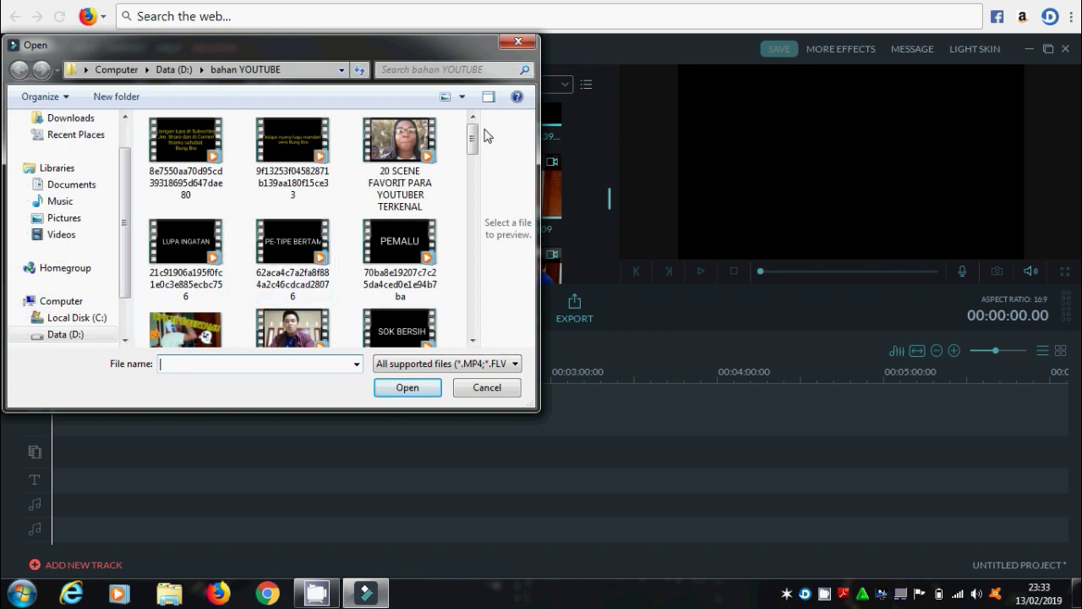
pyautogui.moveTo(474, 138); pyautogui.dragTo(473, 160)
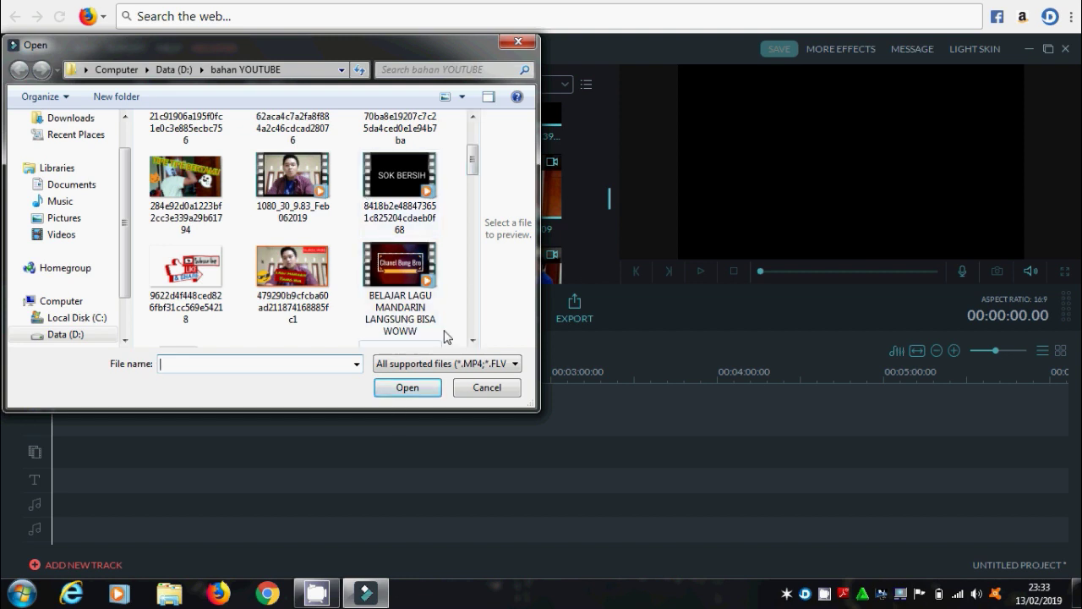
pyautogui.click(524, 47)
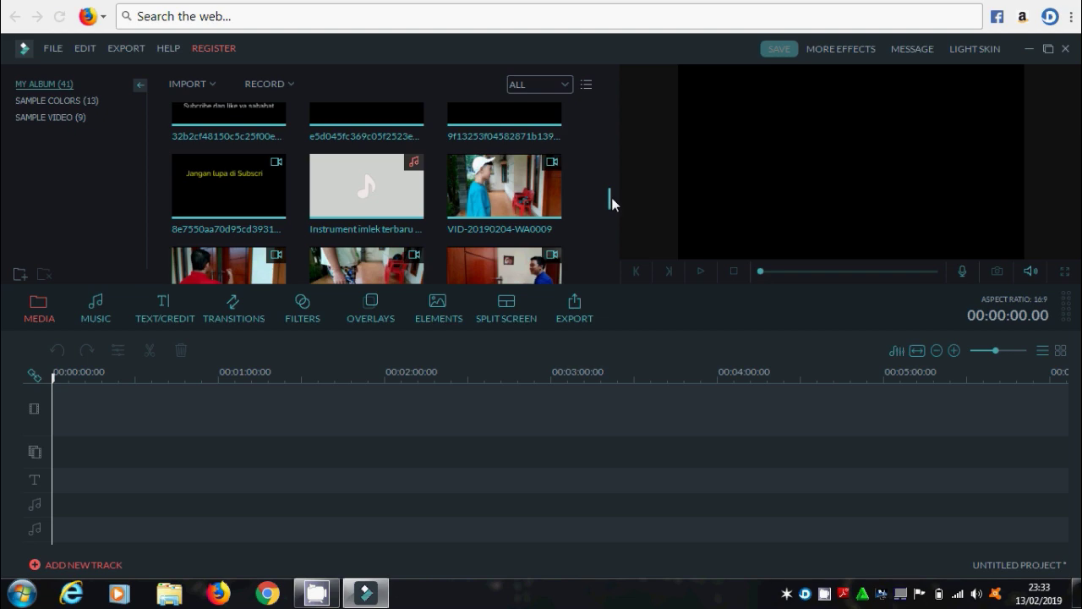
# Step: Place the VID-20190204-WA0007 clip on the video track, insert the Chanel Bung Bro title clip before it, and preview
pyautogui.moveTo(606, 203)
pyautogui.mouseDown()
pyautogui.moveTo(609, 234)
pyautogui.moveTo(601, 213)
pyautogui.mouseUp()
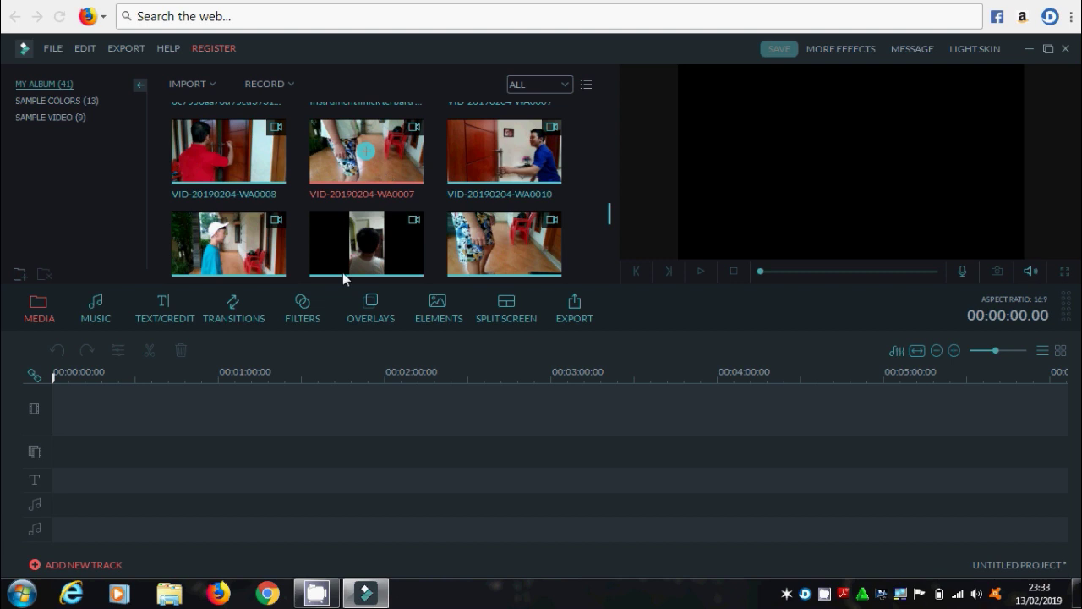
pyautogui.moveTo(241, 448); pyautogui.dragTo(237, 421)
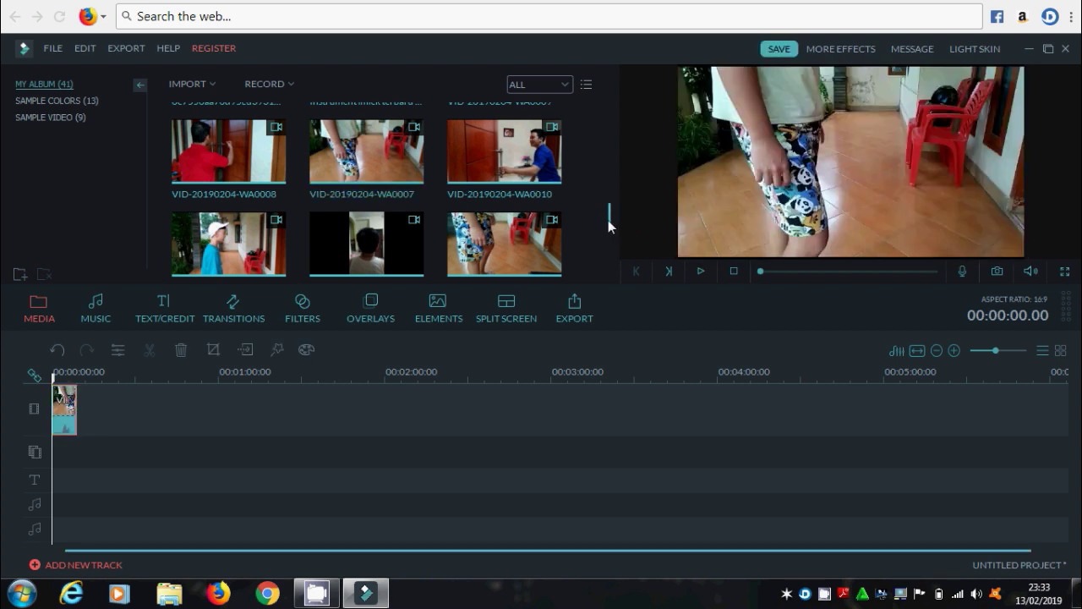
pyautogui.moveTo(608, 220); pyautogui.dragTo(549, 175)
pyautogui.scroll(-5, 549, 175)
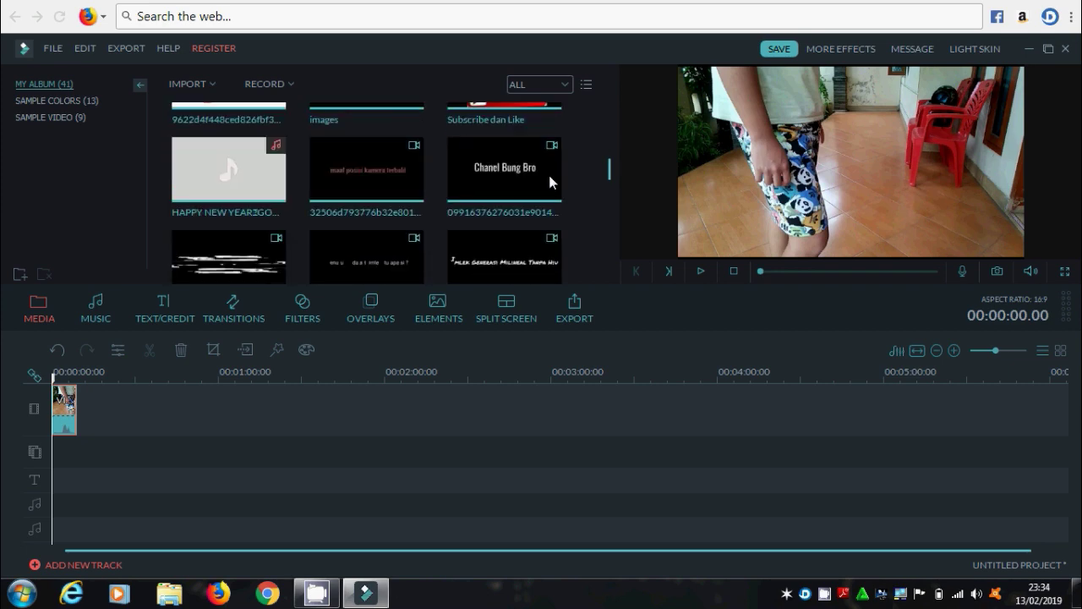
pyautogui.scroll(5, 550, 207)
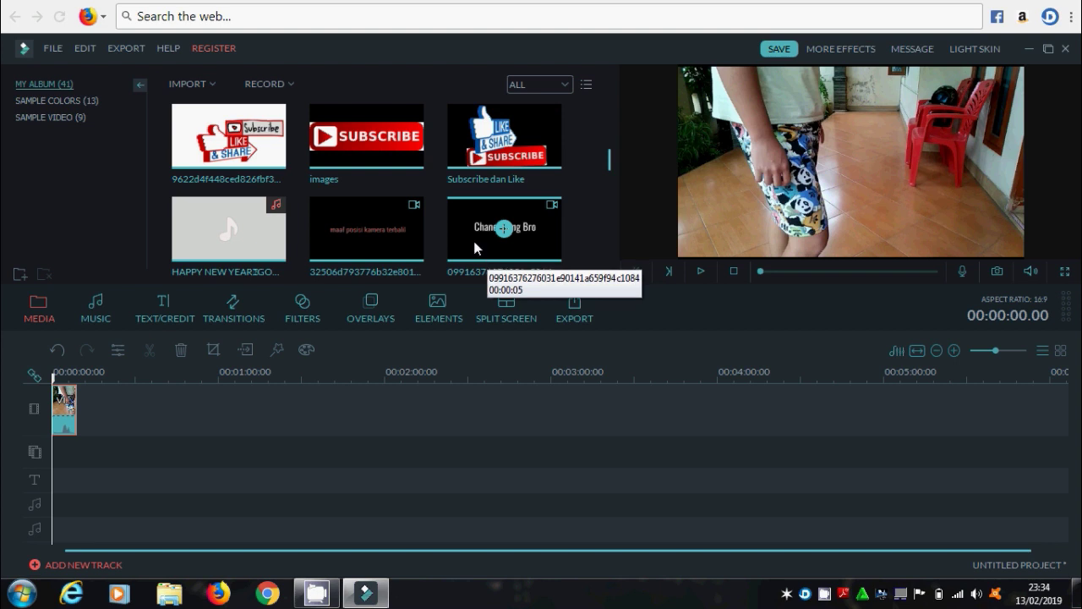
pyautogui.moveTo(476, 249); pyautogui.dragTo(56, 423)
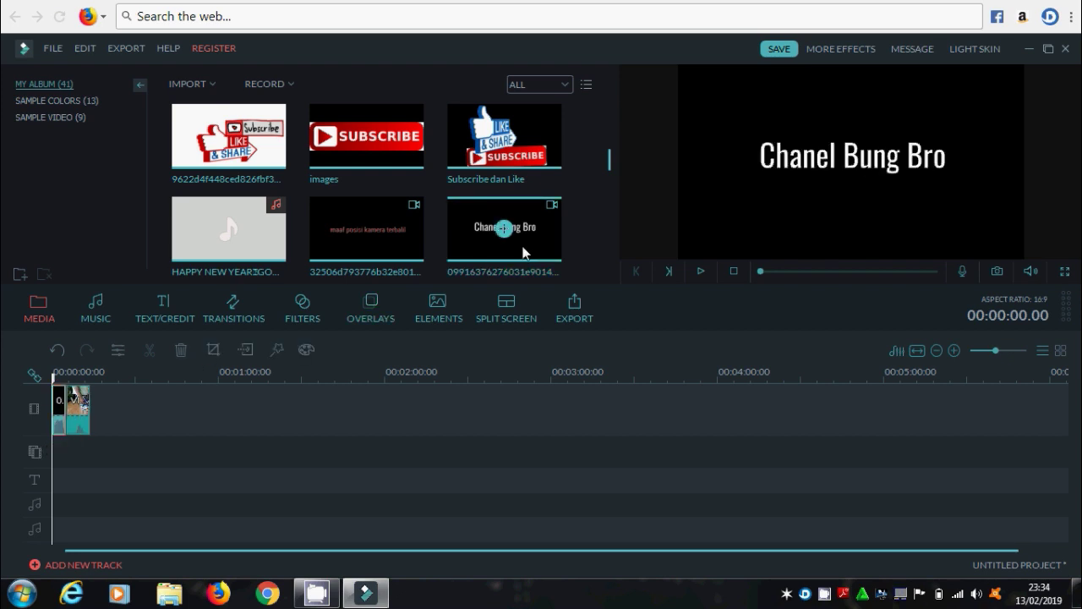
pyautogui.click(701, 270)
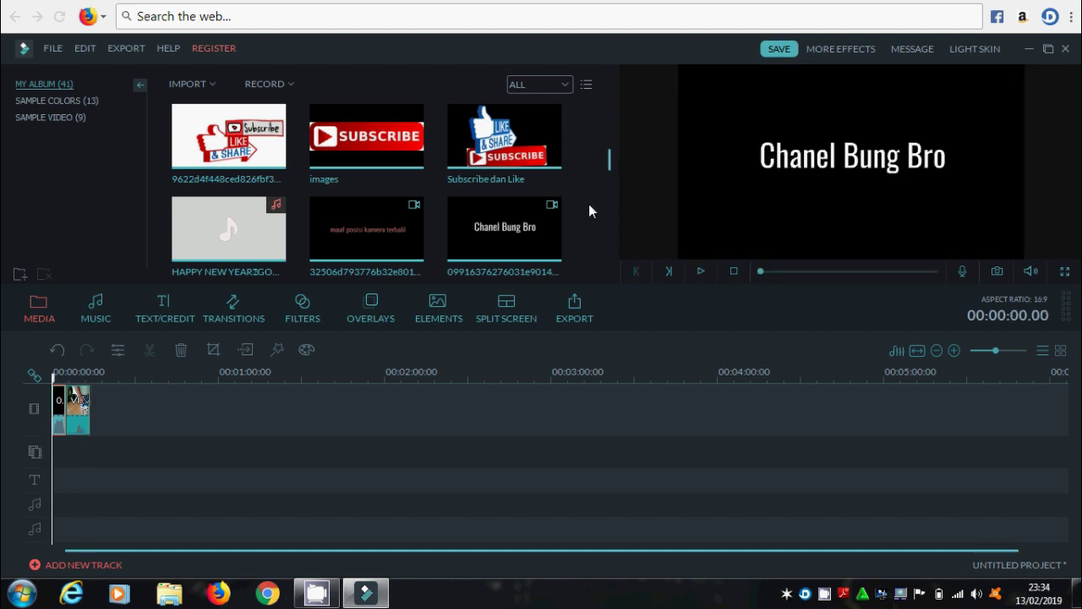
# Step: Replace the VID-20190204-WA0007 clip on the video track with VID-20190204-WA0014, placed after the title clip
pyautogui.scroll(-1, 603, 187)
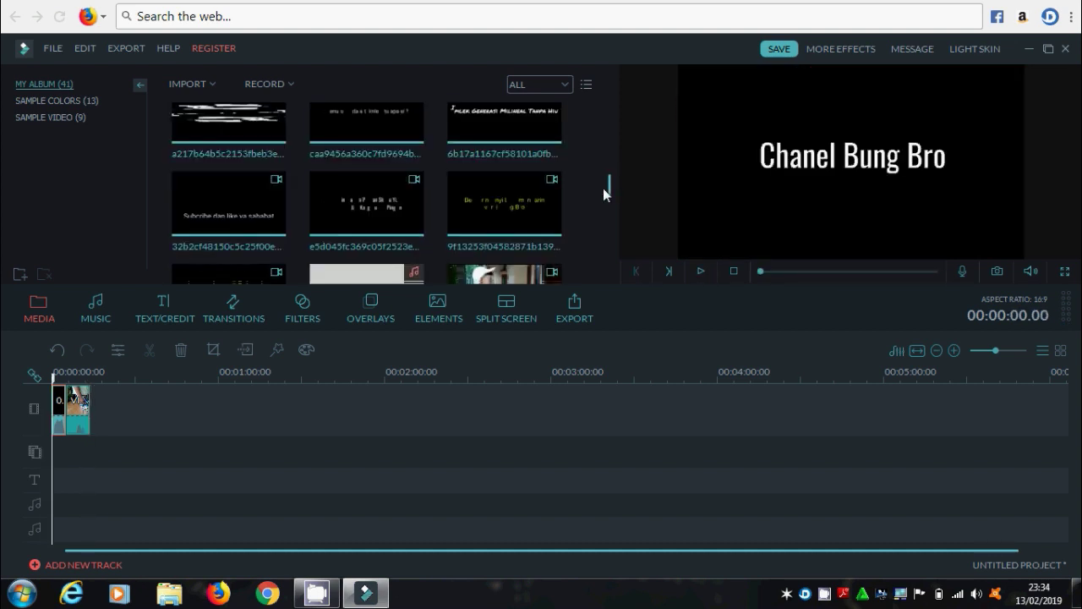
pyautogui.scroll(-2, 603, 188)
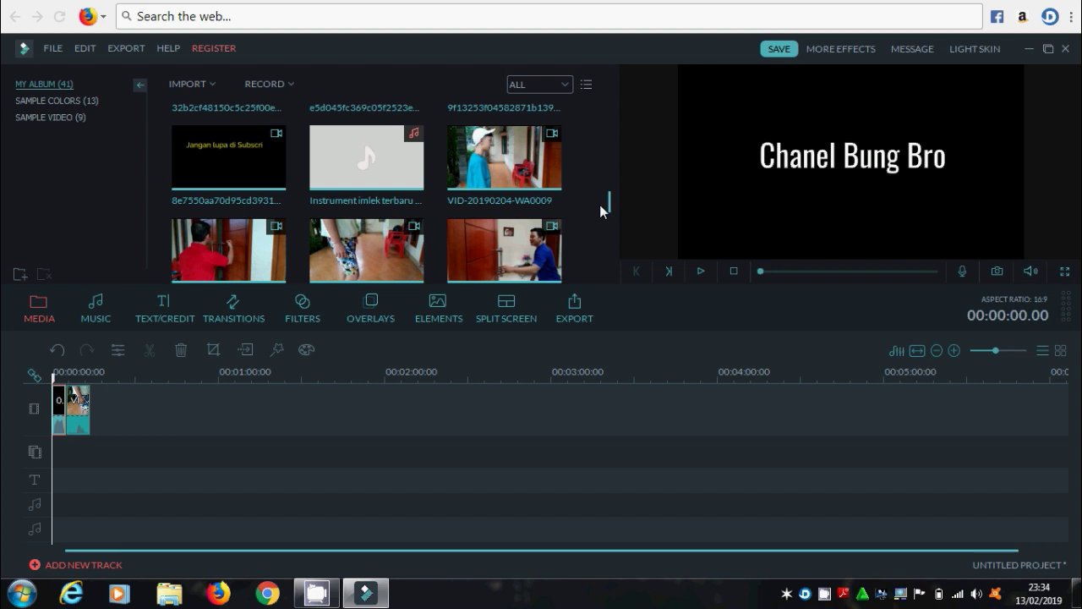
pyautogui.scroll(-1, 600, 205)
pyautogui.scroll(-1, 600, 213)
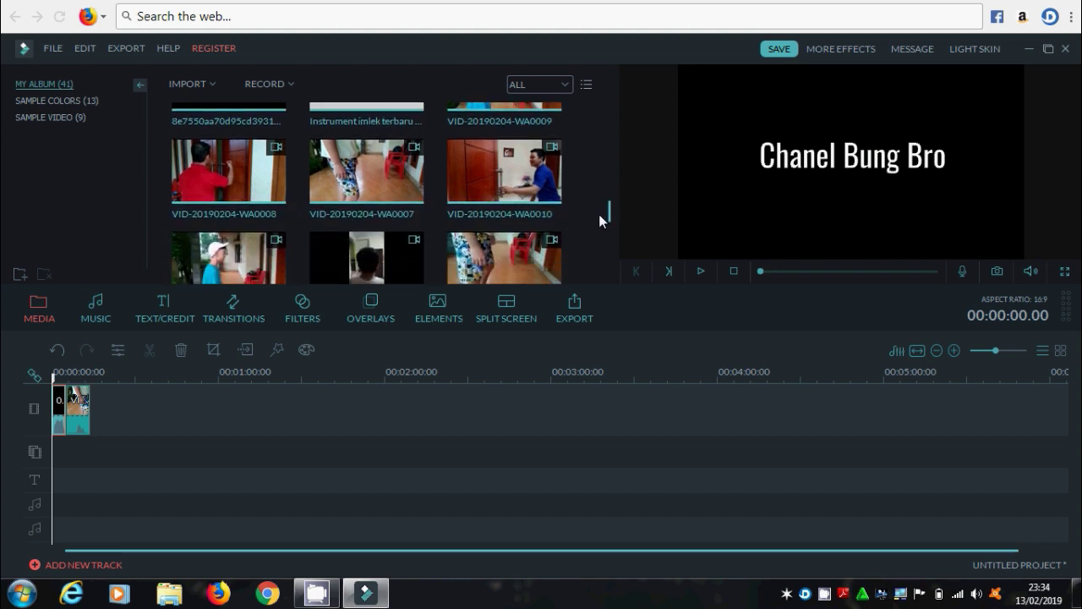
pyautogui.scroll(-1, 599, 221)
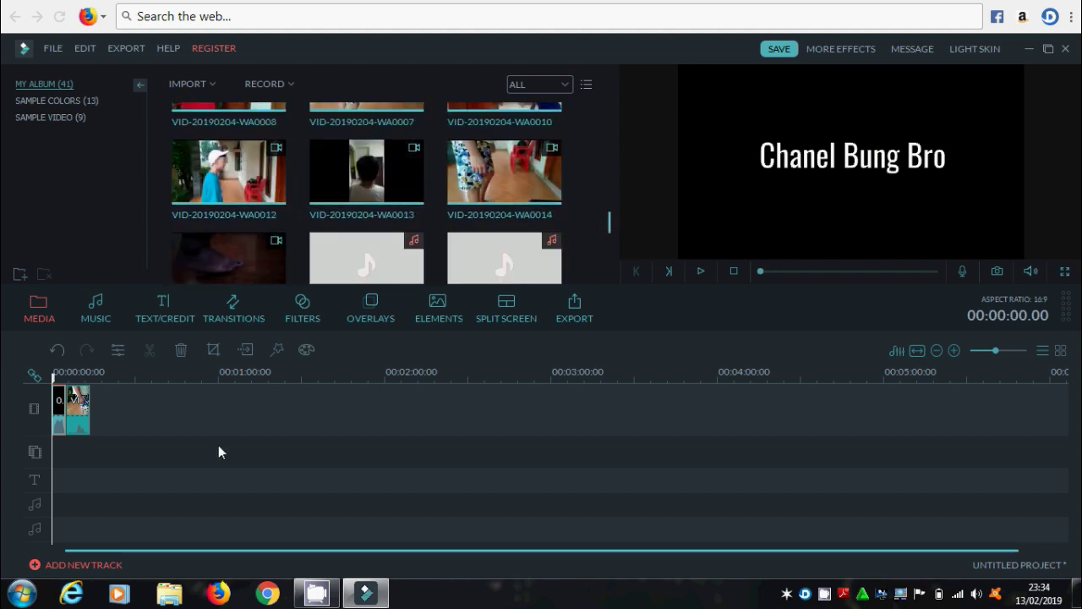
pyautogui.click(73, 409)
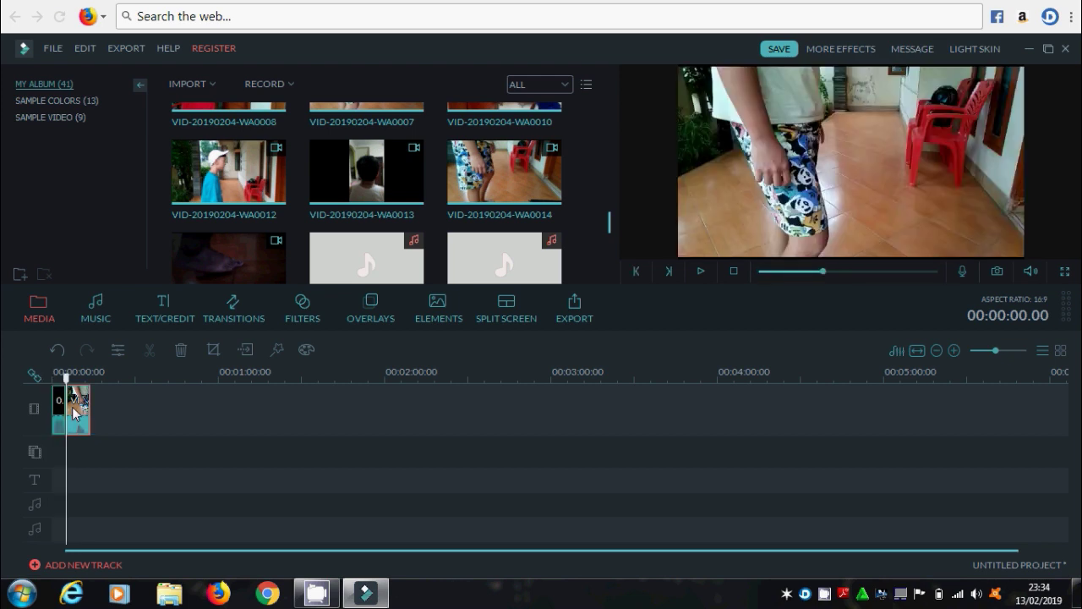
pyautogui.press('Delete')
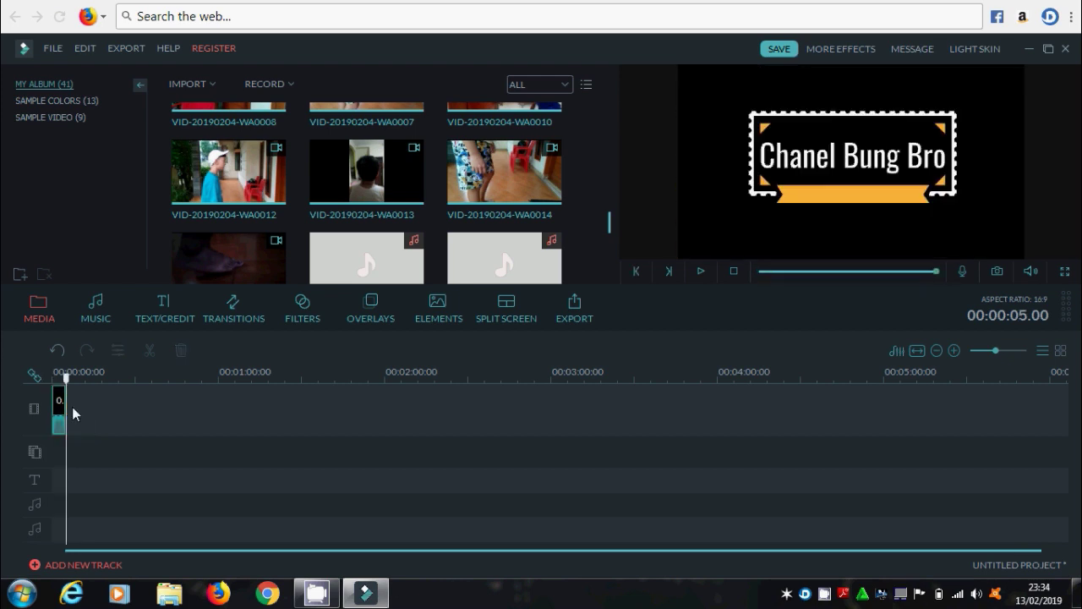
pyautogui.click(482, 187)
pyautogui.moveTo(359, 335); pyautogui.dragTo(148, 438)
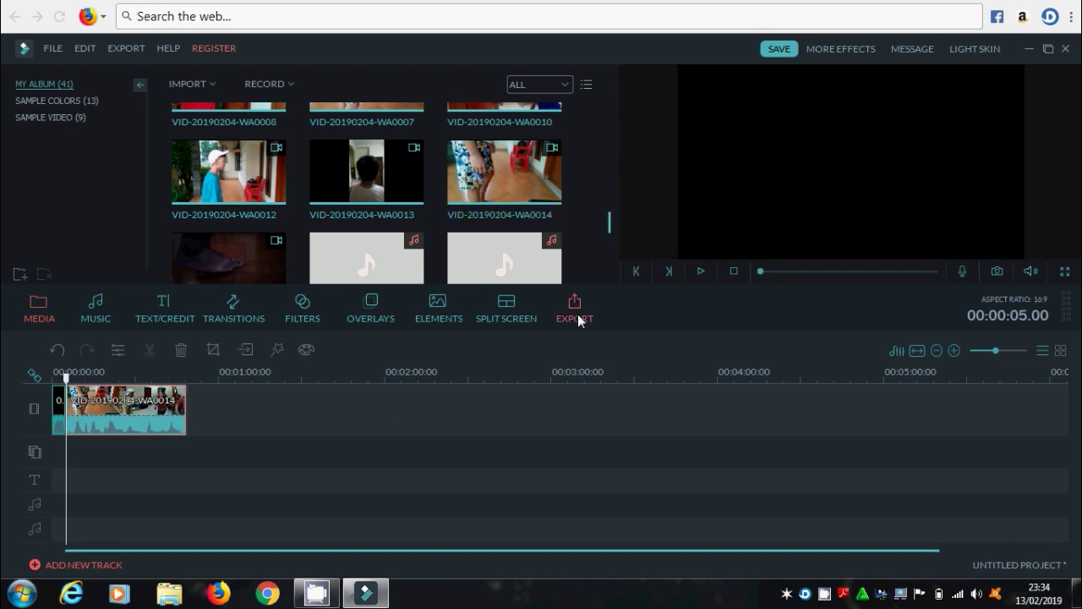
# Step: Preview the VID-20190204-WA0014 clip on the timeline and split it at 00:00:19.03
pyautogui.click(699, 271)
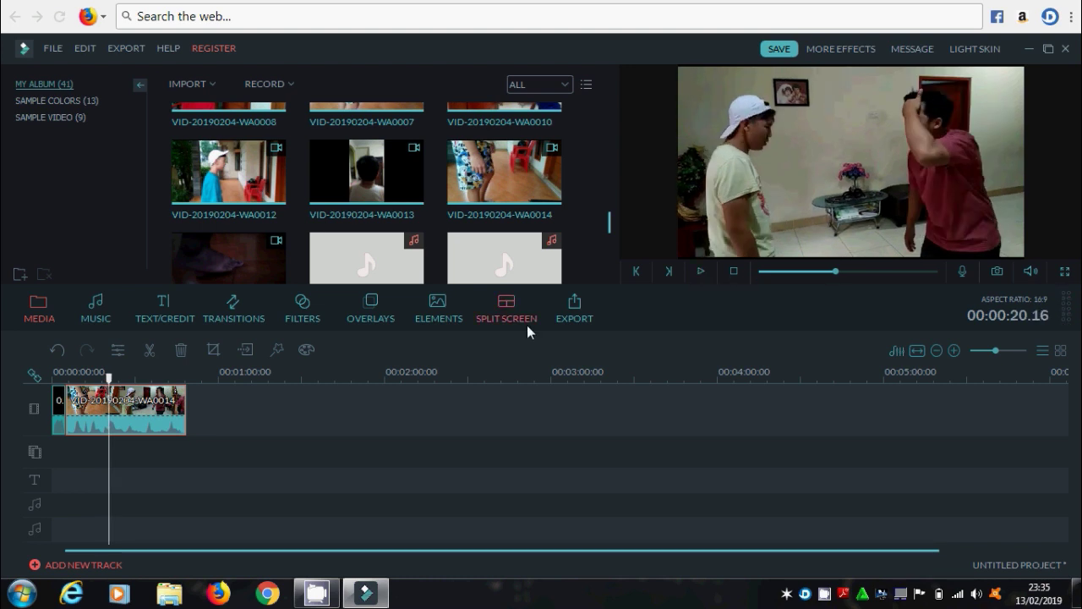
pyautogui.rightClick(101, 389)
pyautogui.click(224, 419)
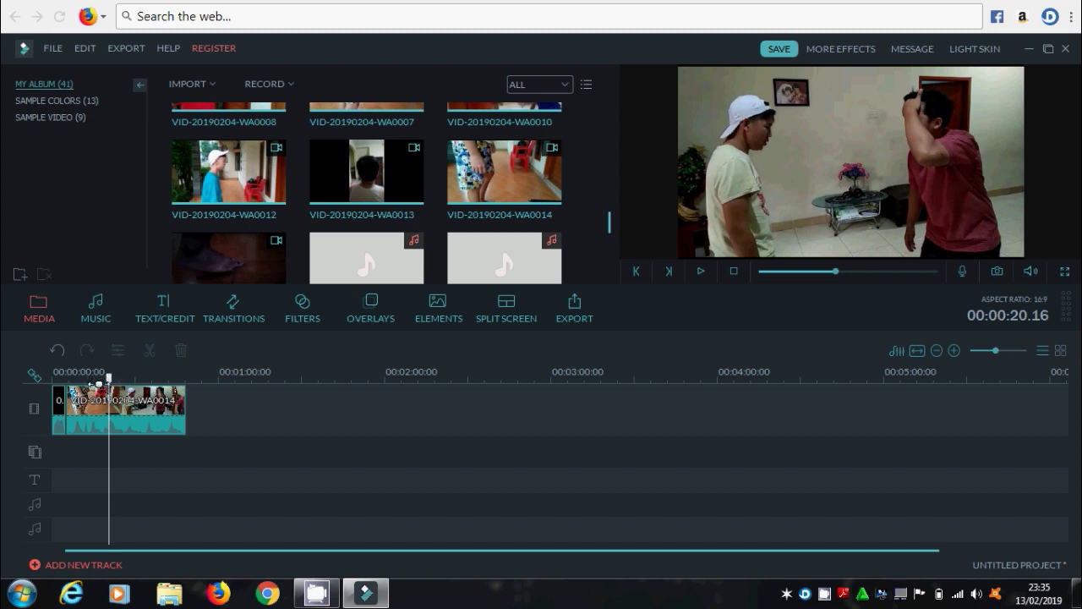
pyautogui.moveTo(102, 383); pyautogui.dragTo(99, 384)
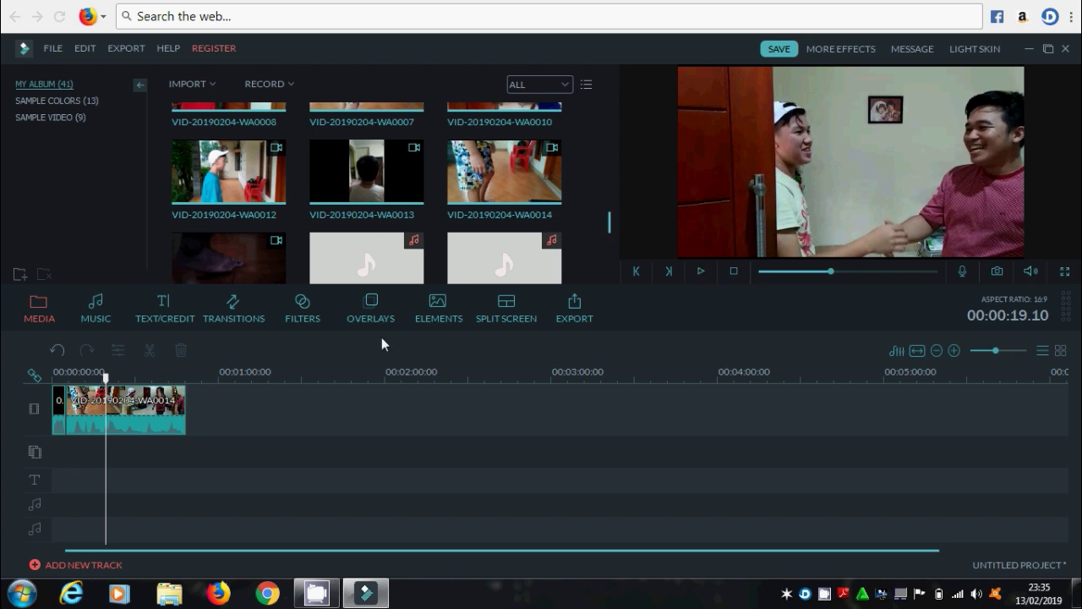
pyautogui.moveTo(105, 380); pyautogui.dragTo(105, 380)
pyautogui.click(101, 407)
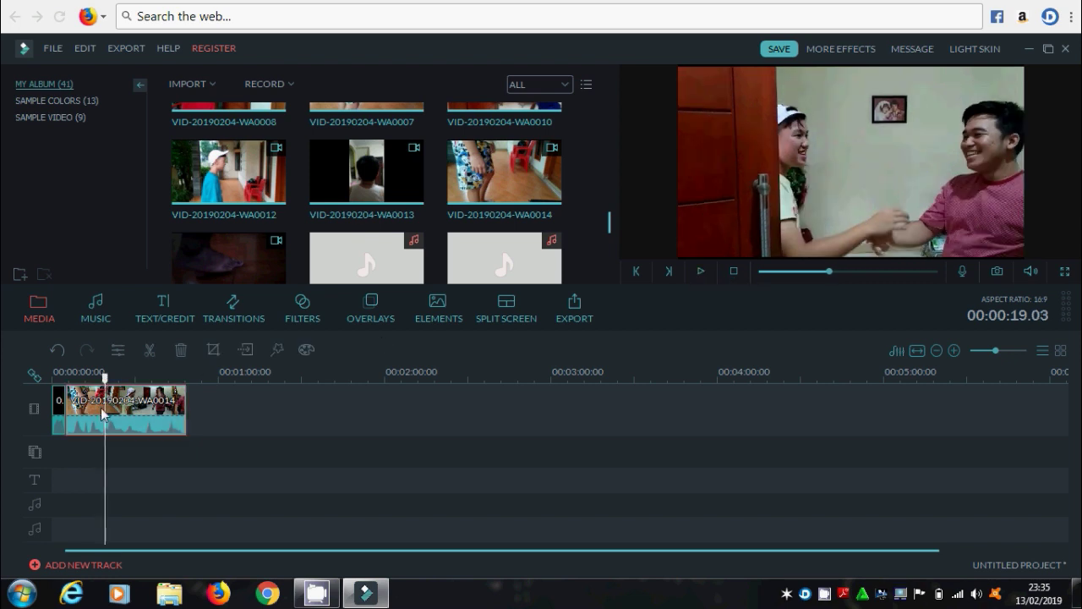
pyautogui.click(151, 355)
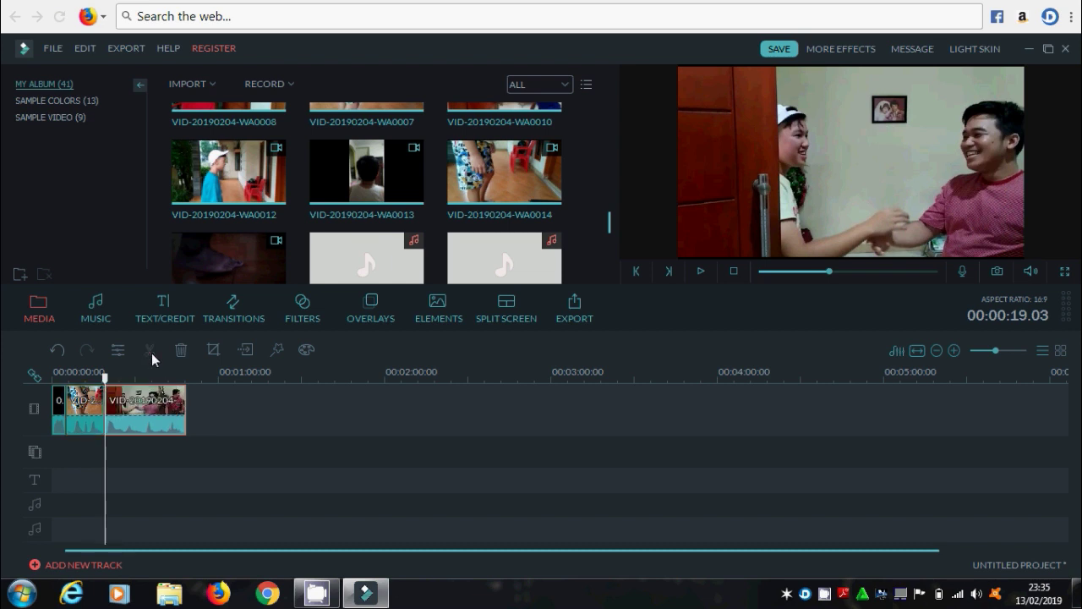
# Step: Split the second part of the VID-20190204-WA0014 clip again at 00:00:22.14
pyautogui.click(99, 412)
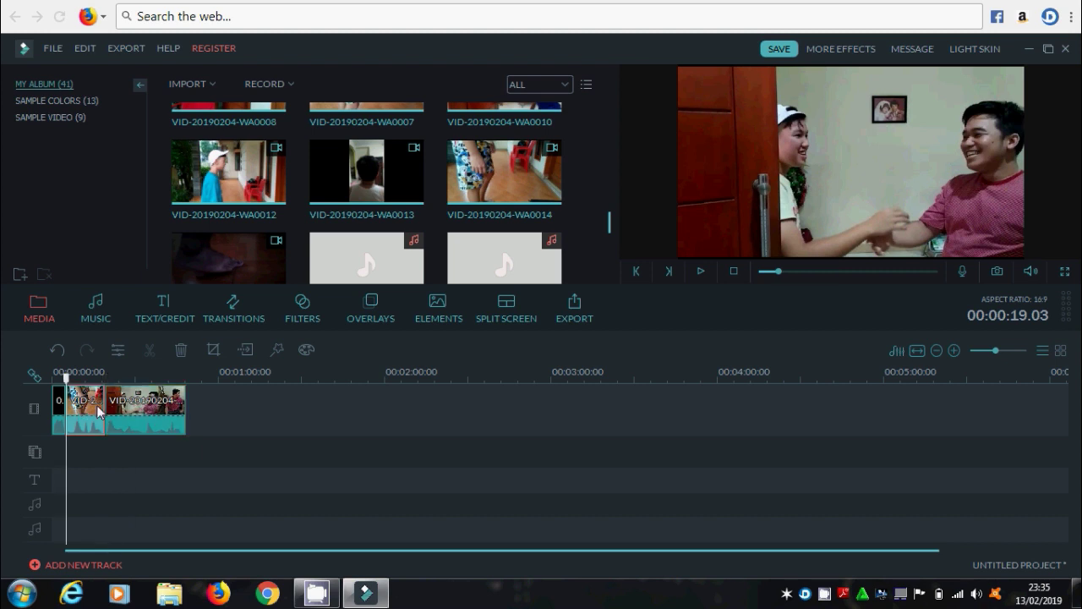
pyautogui.click(113, 412)
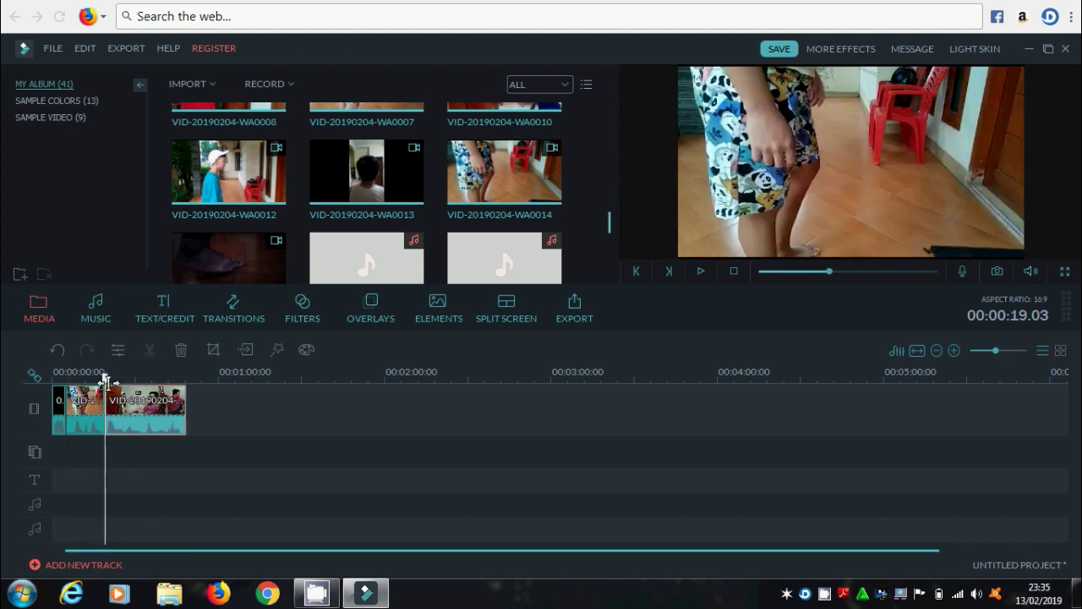
pyautogui.moveTo(112, 392); pyautogui.dragTo(122, 391)
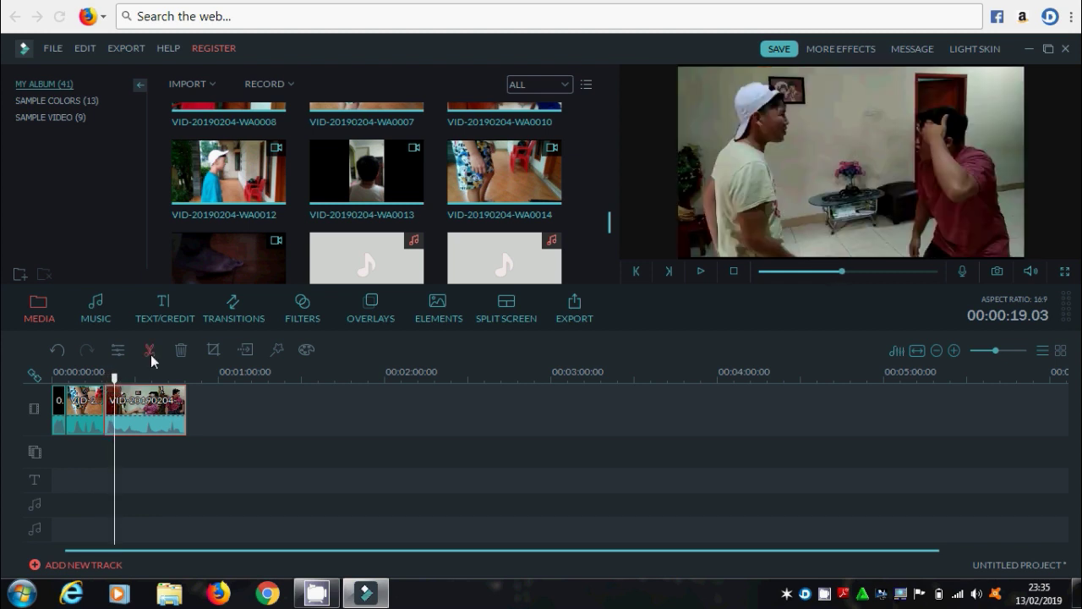
pyautogui.click(152, 352)
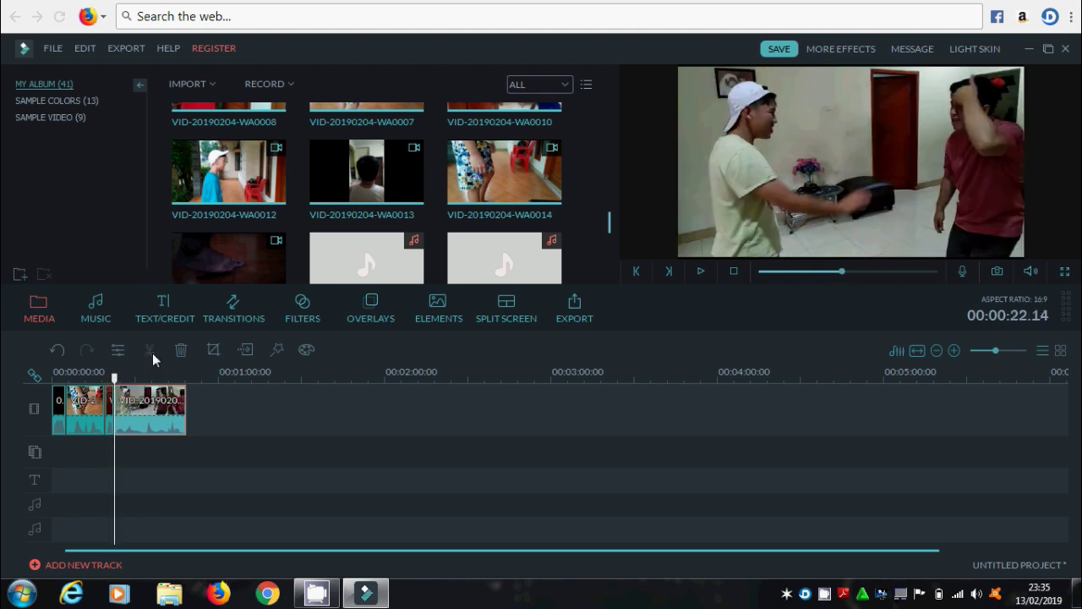
# Step: Delete the short middle segment of the VID-20190204-WA0014 clip and preview the join between the two remaining parts
pyautogui.click(108, 408)
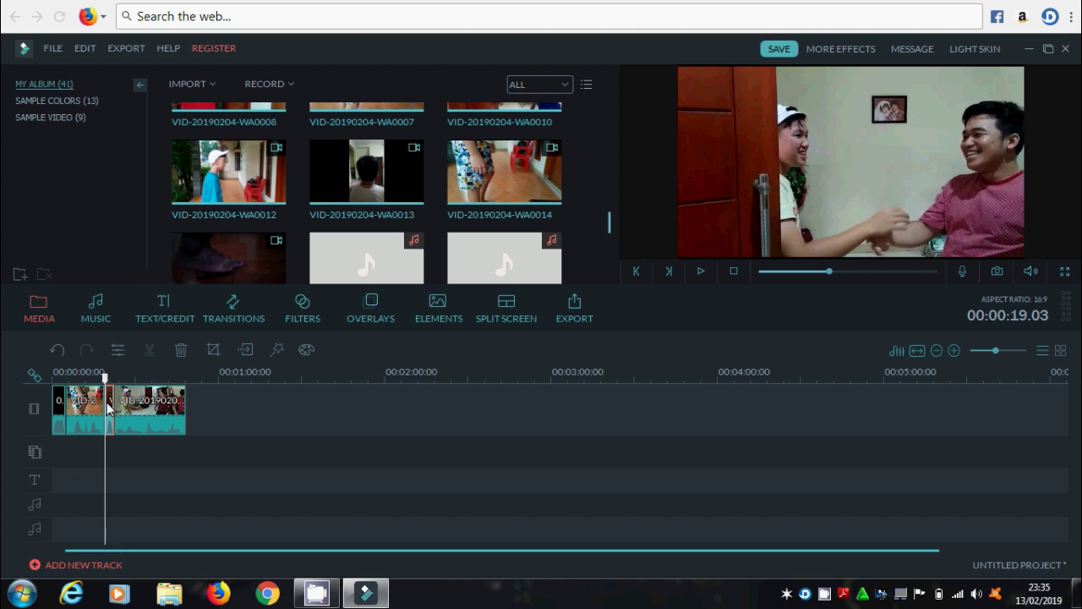
pyautogui.press('Delete')
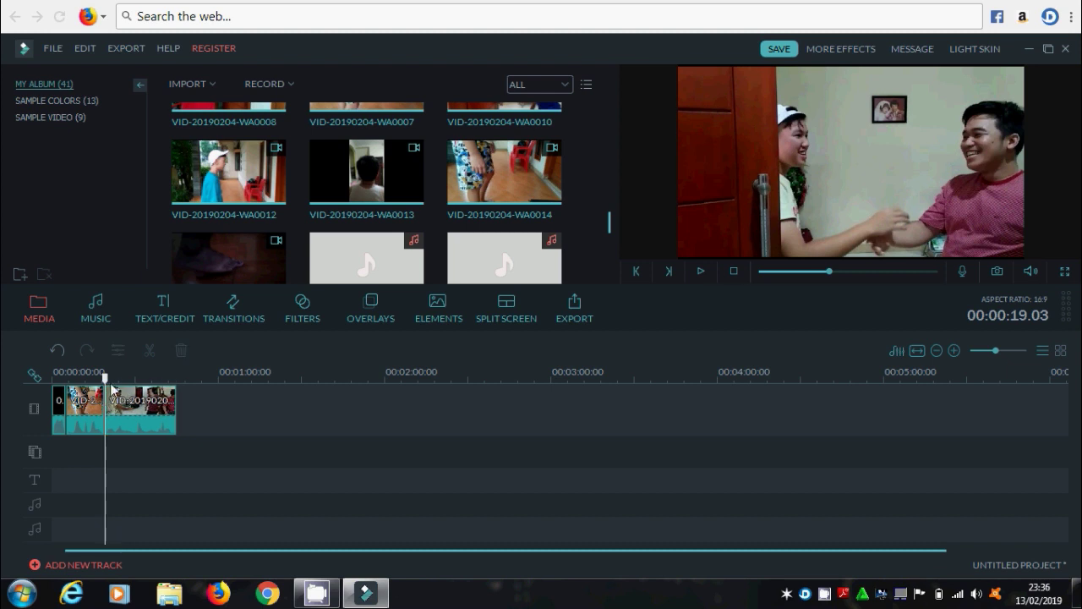
pyautogui.moveTo(115, 392); pyautogui.dragTo(104, 393)
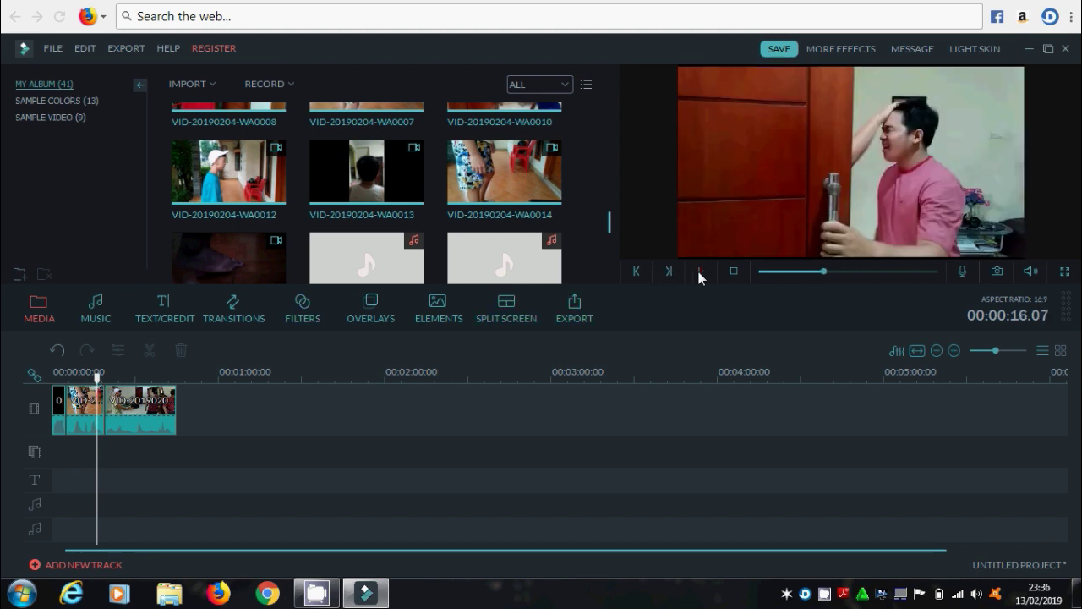
pyautogui.click(699, 271)
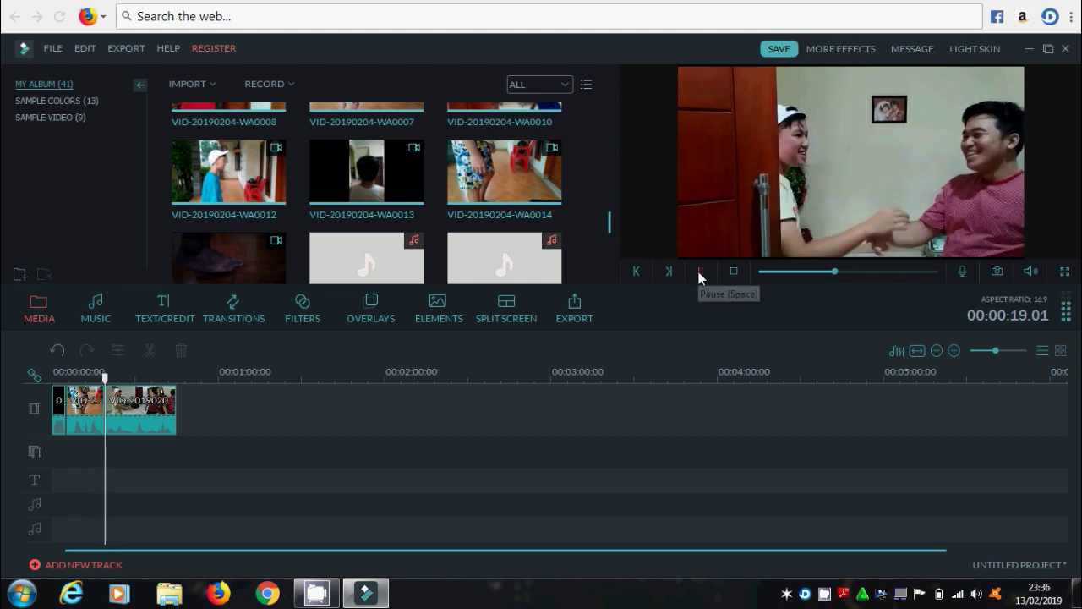
pyautogui.click(699, 271)
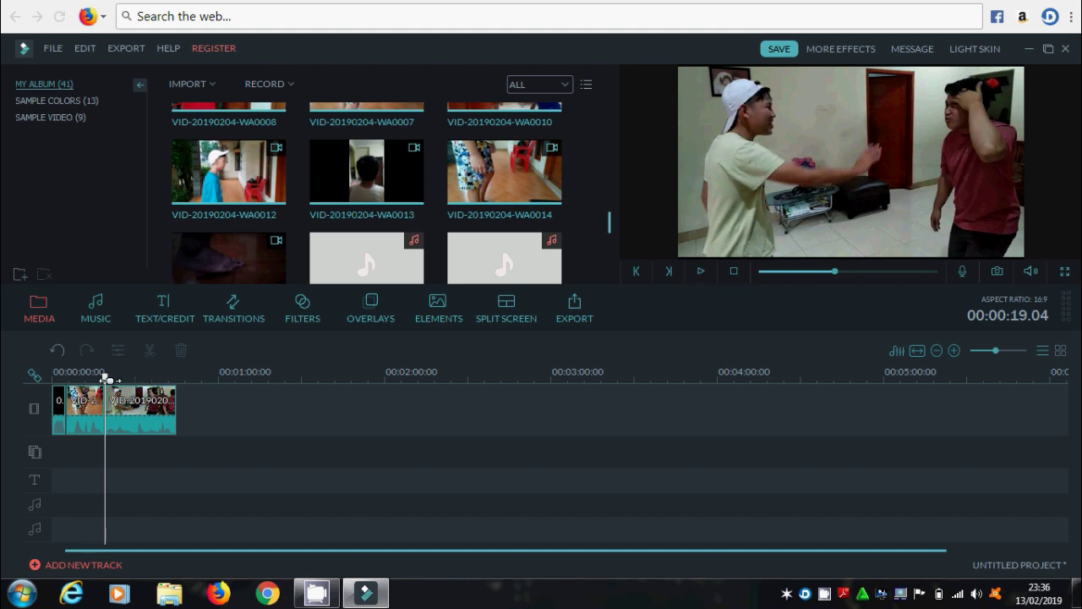
# Step: Play the timeline from the beginning through the title clip to the start of the VID-20190204-WA0014 footage
pyautogui.moveTo(110, 391); pyautogui.dragTo(66, 393)
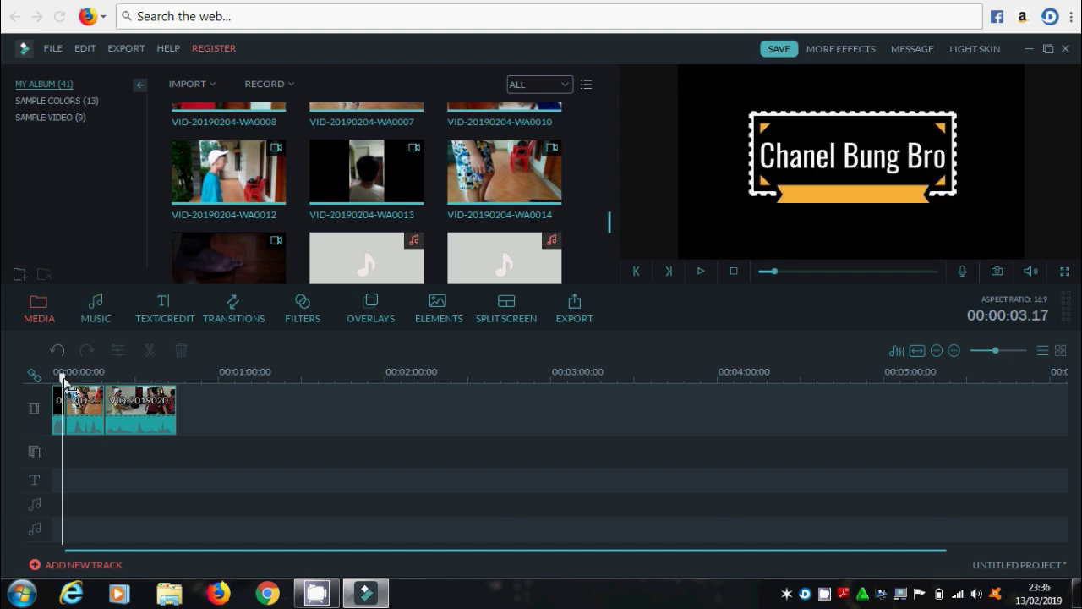
pyautogui.moveTo(68, 391); pyautogui.dragTo(51, 390)
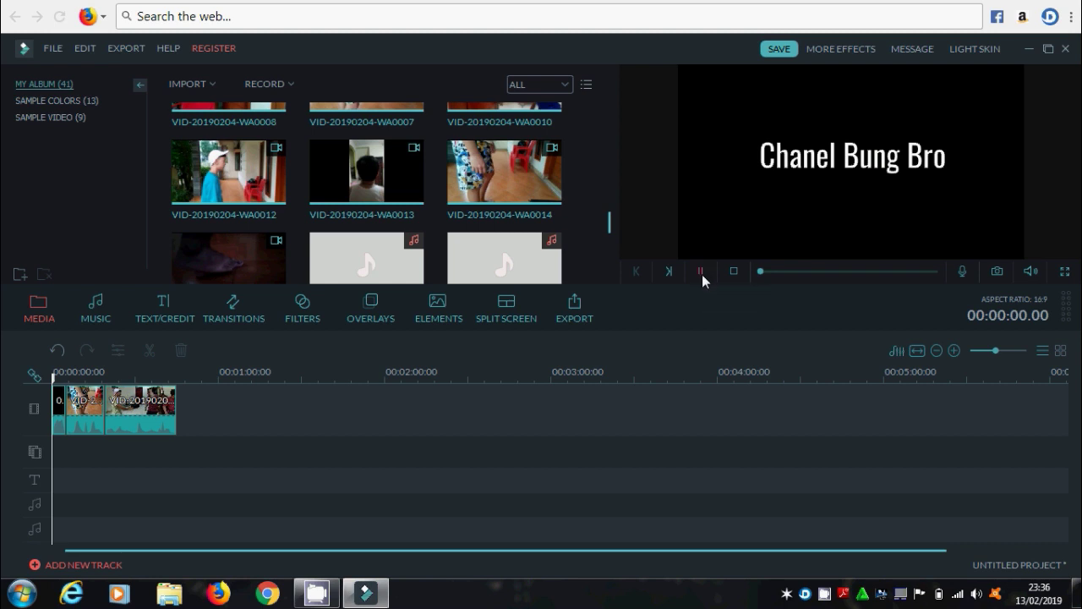
pyautogui.click(701, 272)
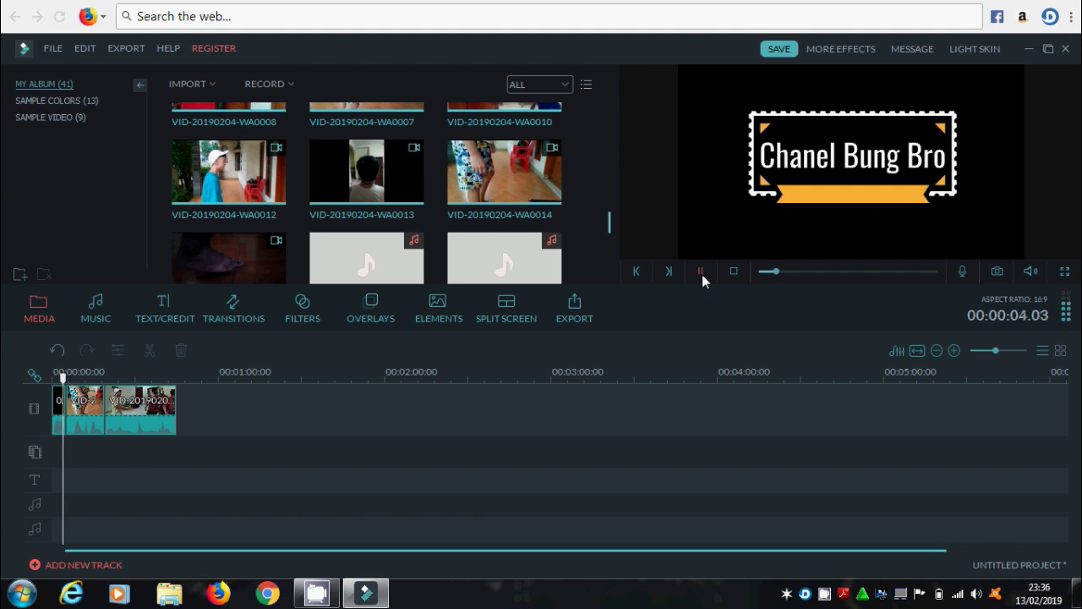
pyautogui.click(702, 272)
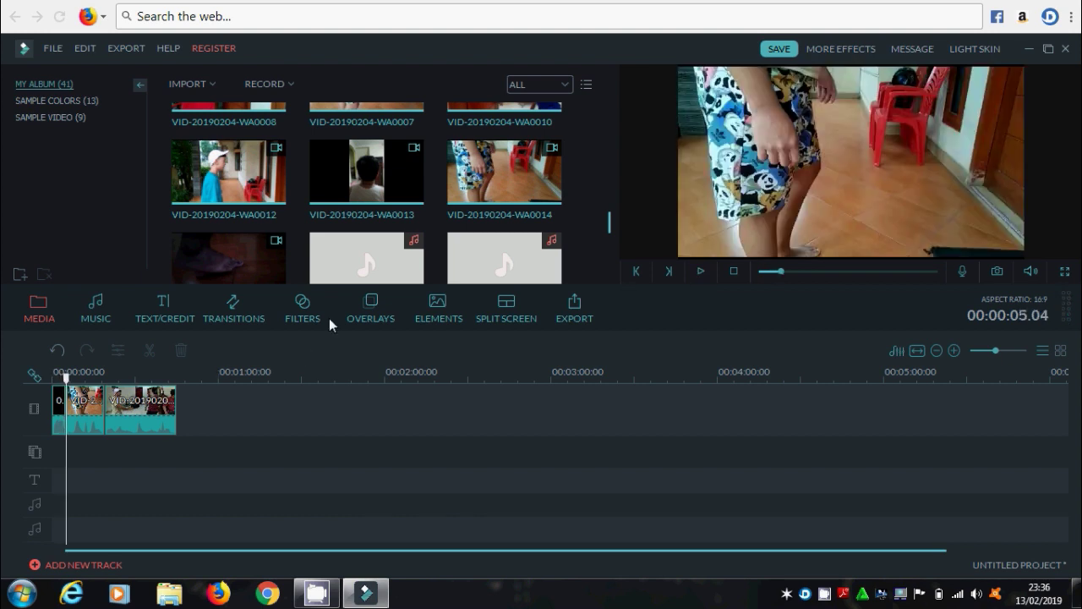
# Step: Add the Blind transition between the title clip and the first VID-20190204-WA0014 segment, and preview it
pyautogui.click(229, 320)
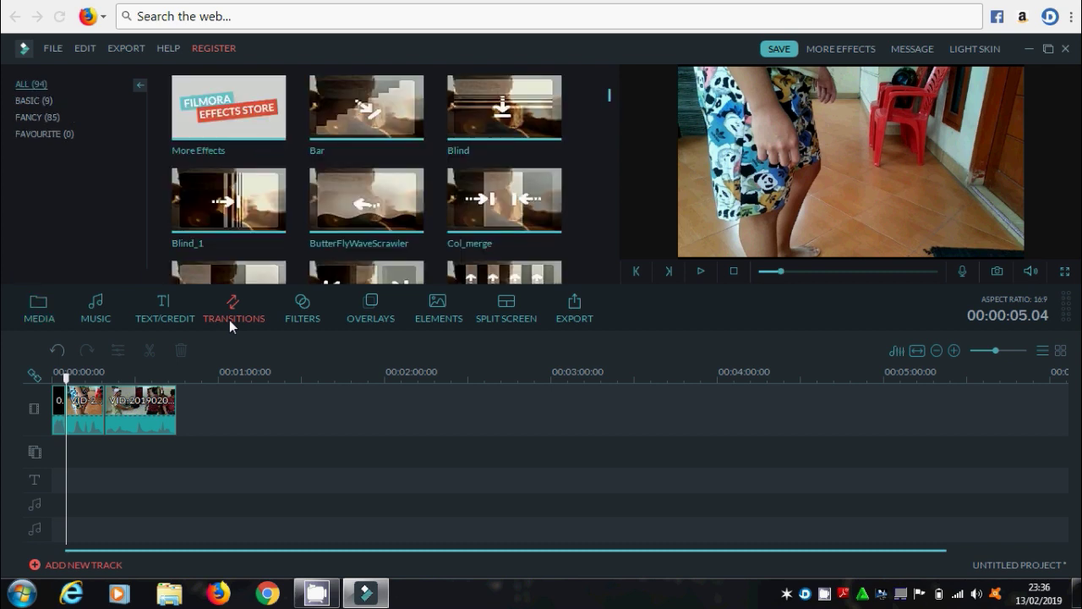
pyautogui.moveTo(527, 129); pyautogui.dragTo(68, 425)
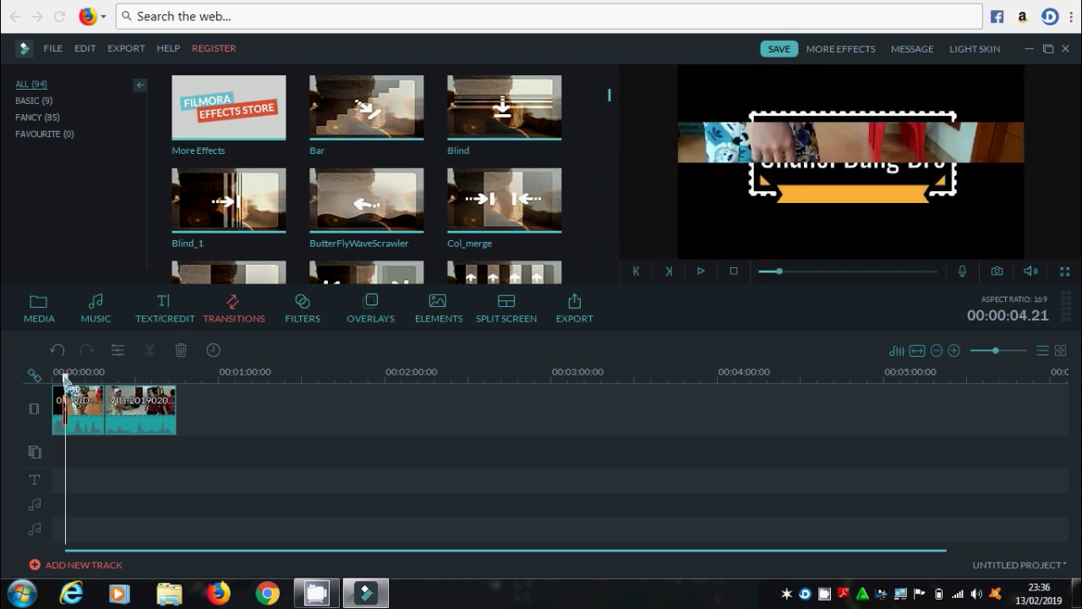
pyautogui.click(701, 273)
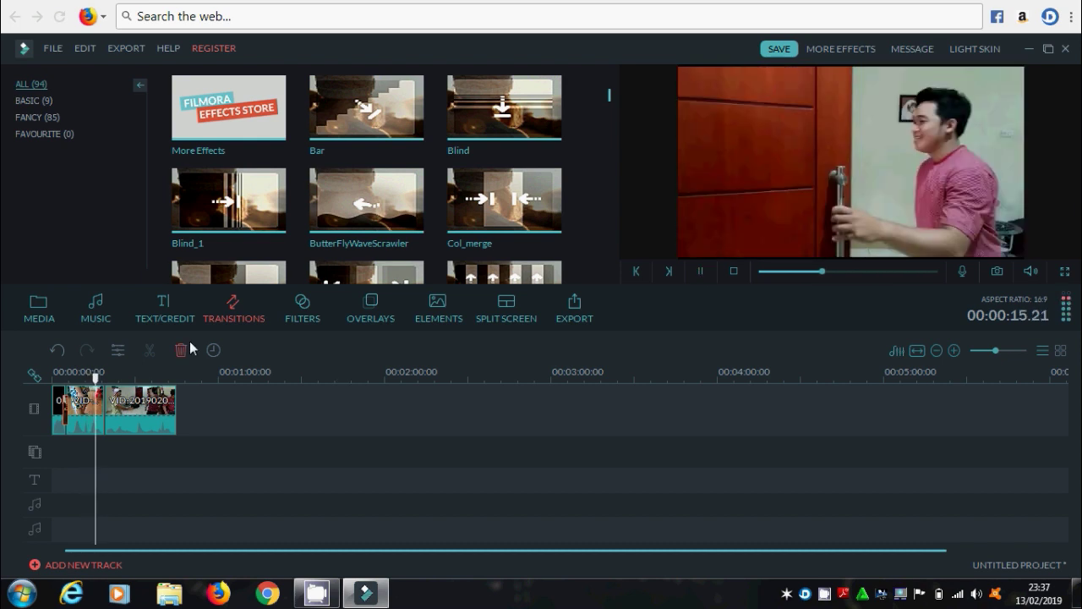
pyautogui.click(702, 272)
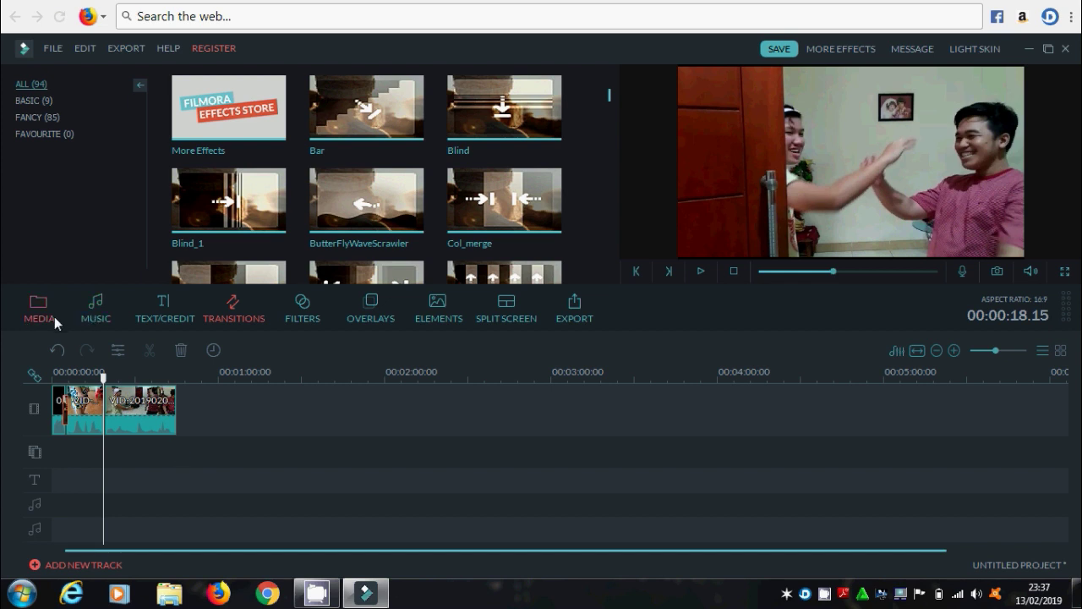
# Step: Locate the Thug Life music file in the media album
pyautogui.click(93, 308)
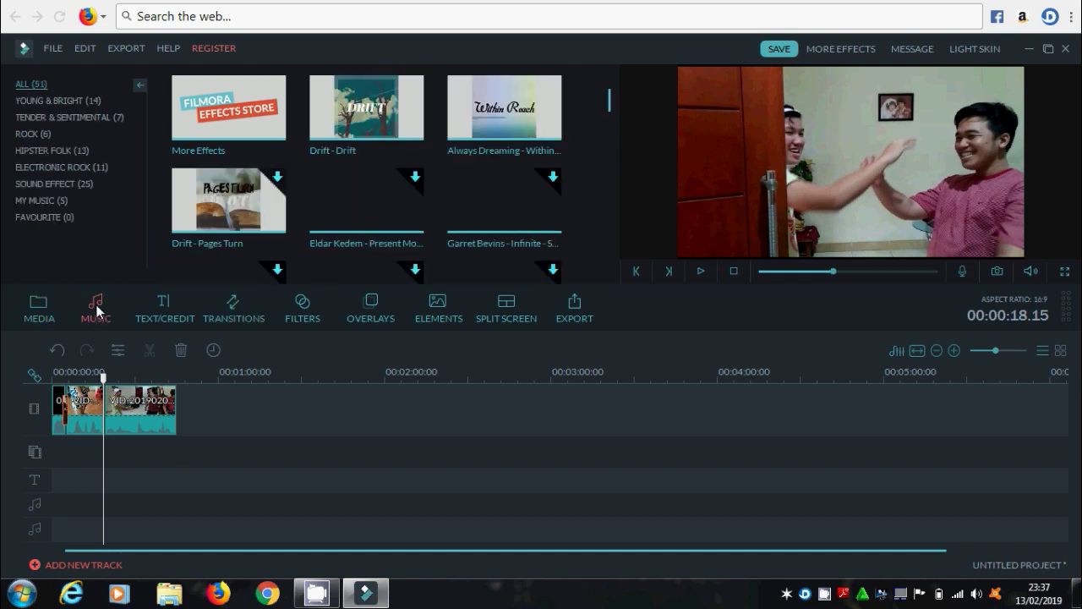
pyautogui.click(41, 321)
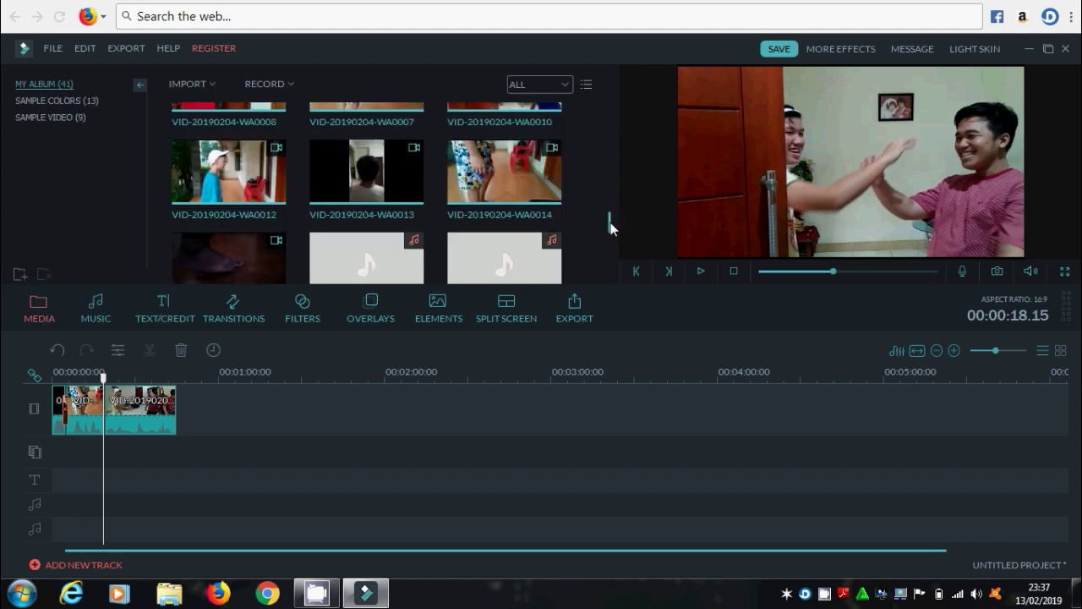
pyautogui.moveTo(613, 226); pyautogui.dragTo(596, 277)
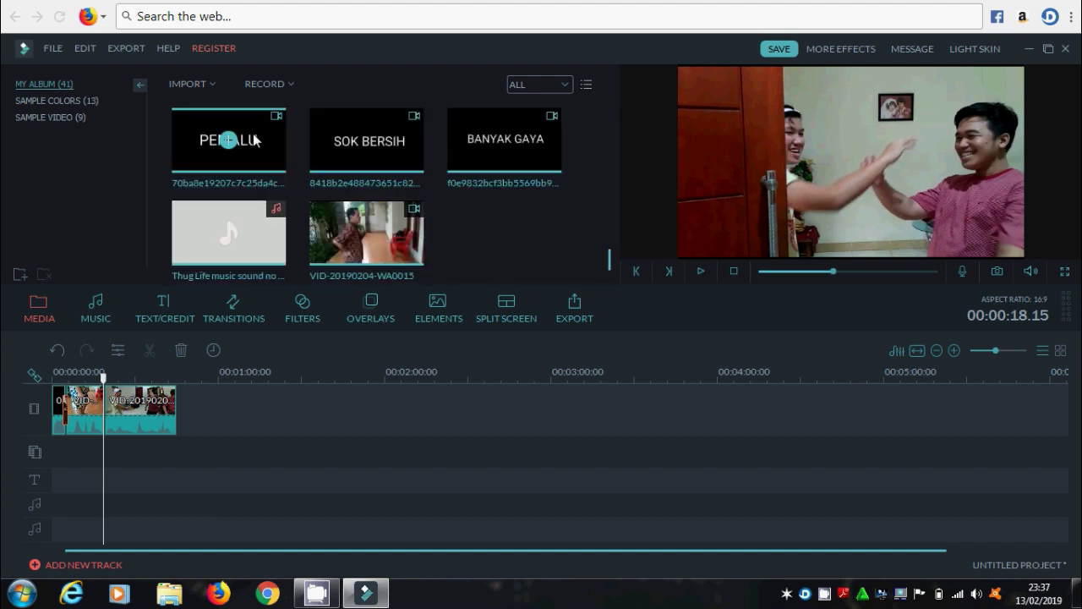
pyautogui.click(211, 81)
pyautogui.click(216, 102)
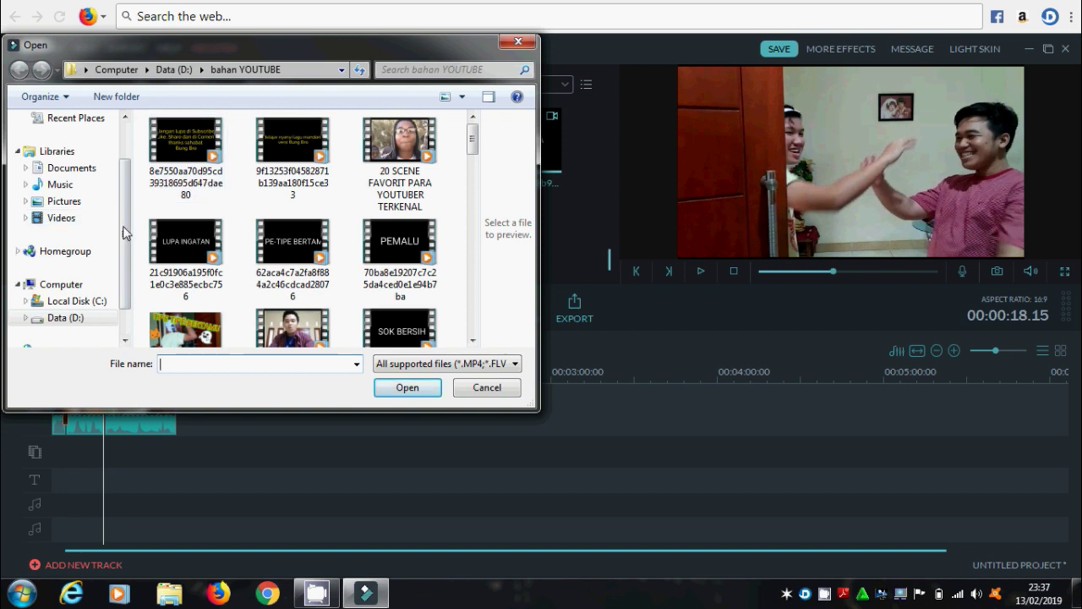
pyautogui.scroll(2, 113, 211)
pyautogui.scroll(-1, 113, 217)
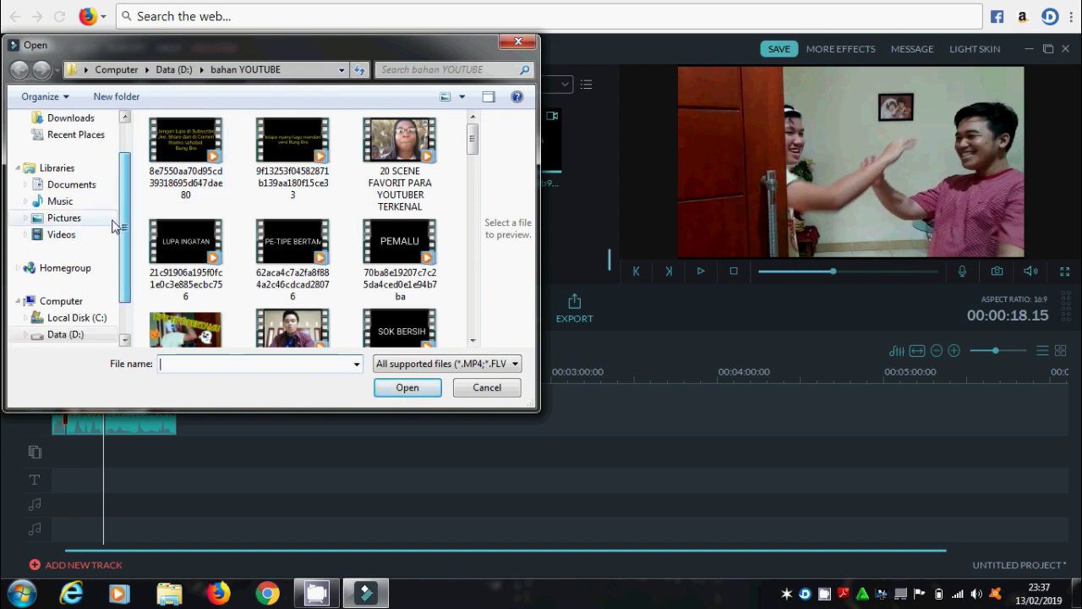
pyautogui.click(518, 44)
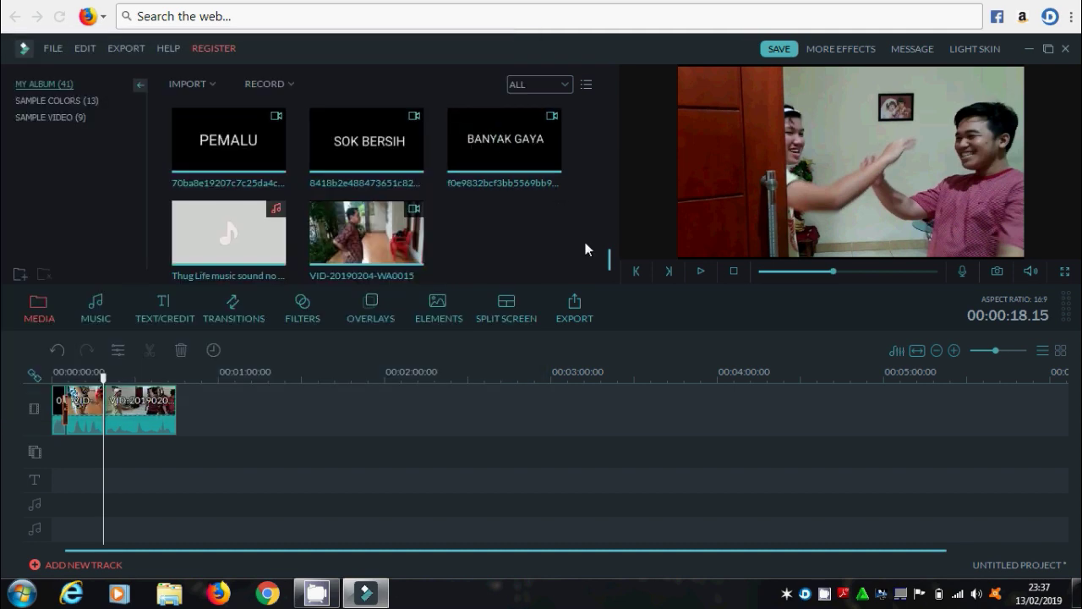
# Step: Place the Thug Life music file on the first audio track at 00:00:05.00, under the first VID-20190204-WA0014 segment, and preview it
pyautogui.moveTo(246, 247)
pyautogui.moveTo(227, 276); pyautogui.dragTo(72, 448)
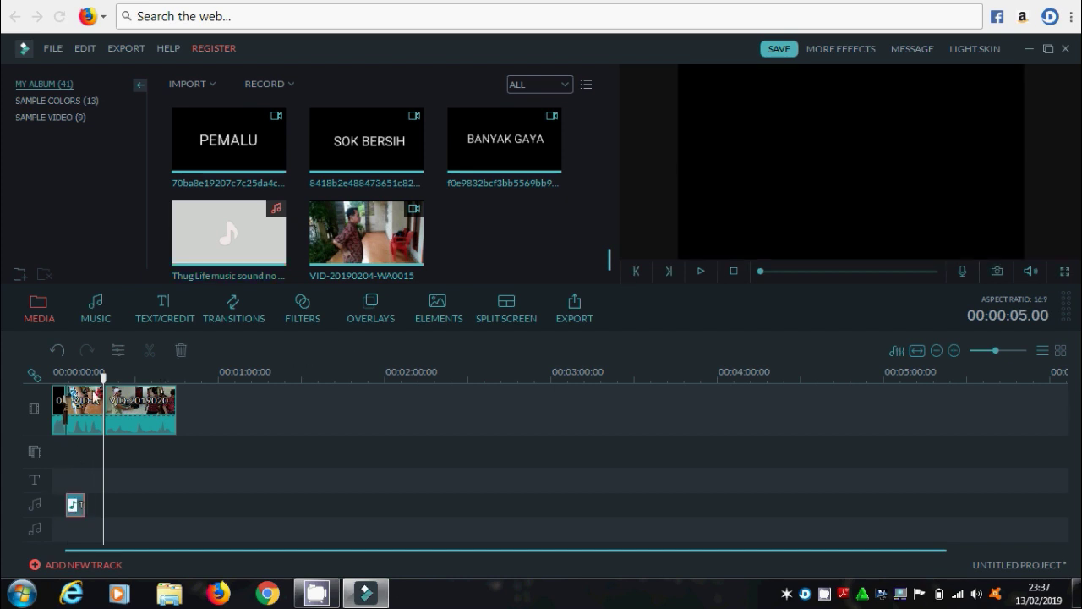
pyautogui.moveTo(100, 381); pyautogui.dragTo(88, 382)
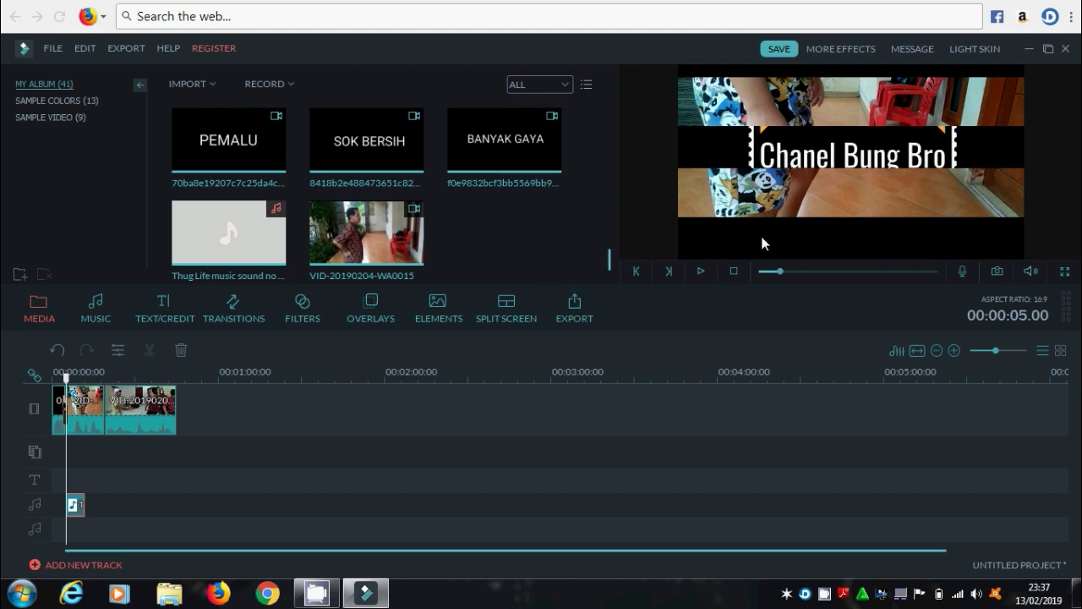
pyautogui.click(699, 271)
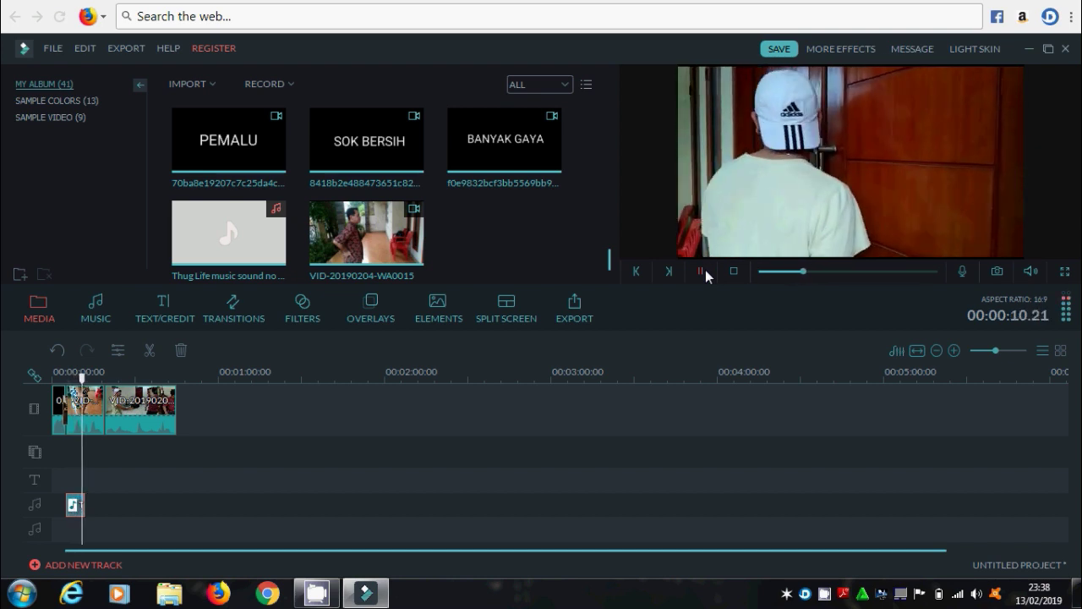
pyautogui.click(704, 271)
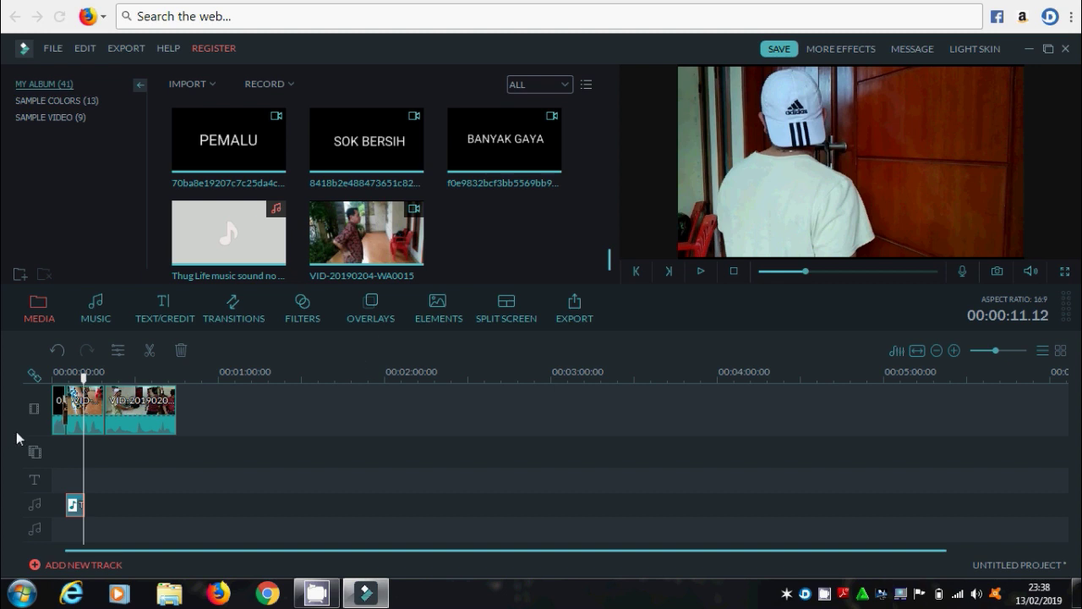
# Step: Lower the audio volume of the first VID-20190204-WA0014 segment to below 41 and apply the change
pyautogui.click(88, 427)
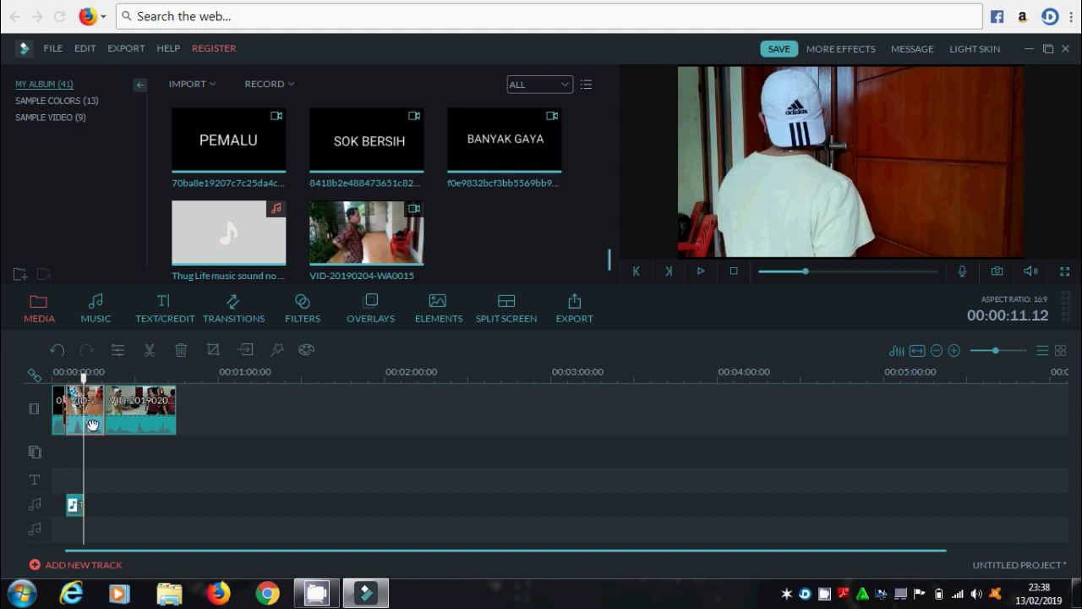
pyautogui.rightClick(83, 417)
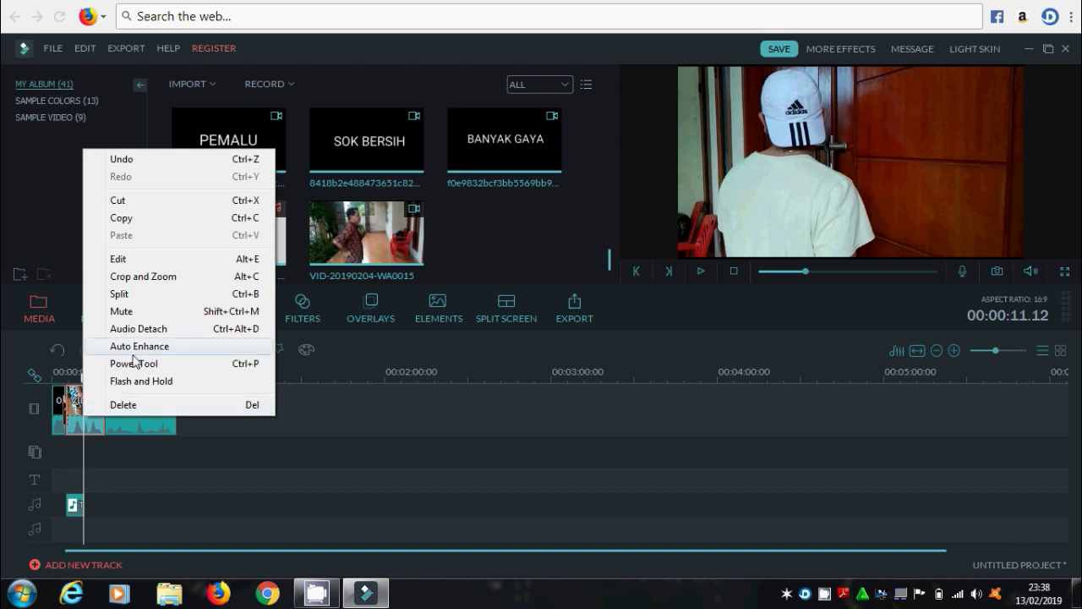
pyautogui.click(139, 258)
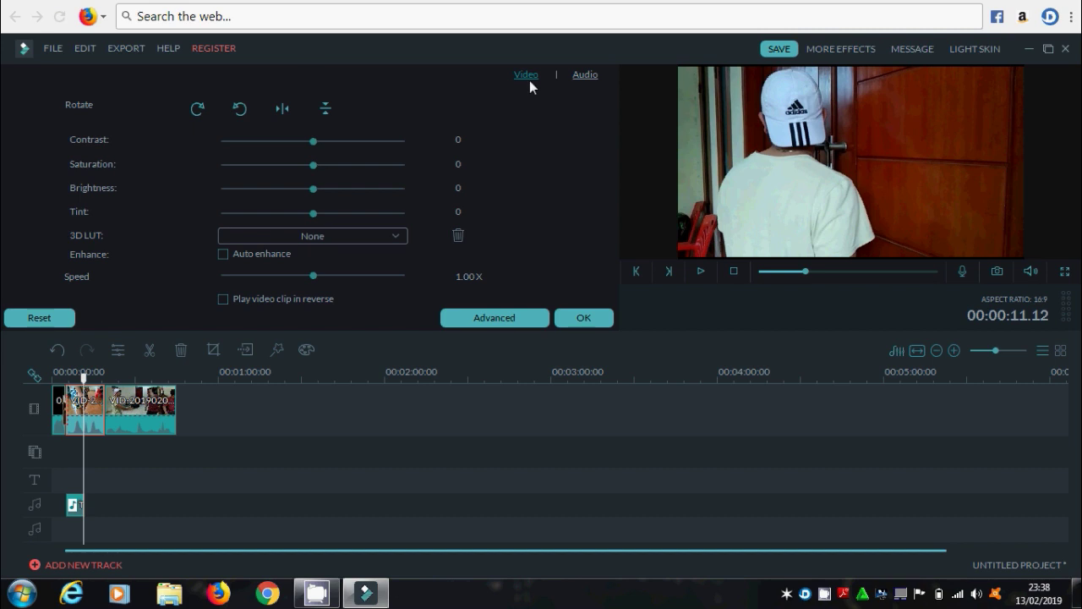
pyautogui.click(584, 76)
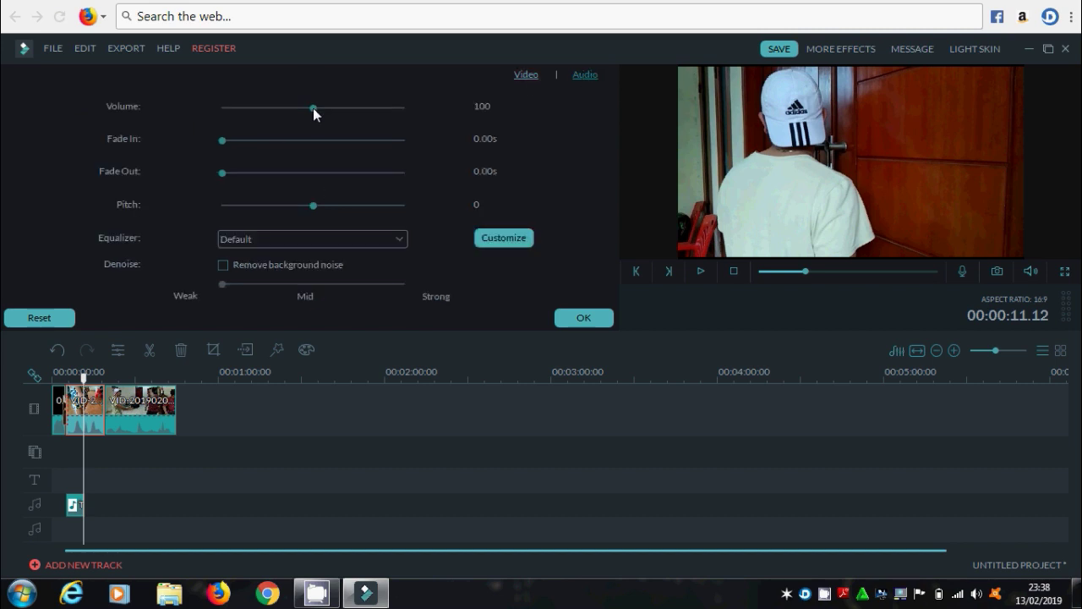
pyautogui.moveTo(312, 107); pyautogui.dragTo(287, 108)
pyautogui.moveTo(287, 108); pyautogui.dragTo(263, 113)
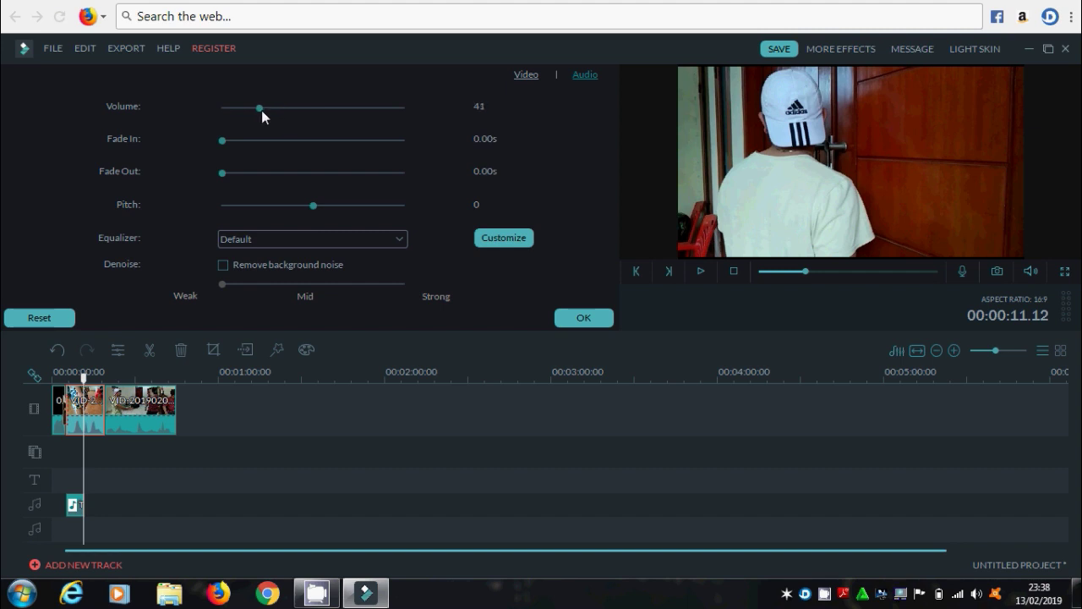
pyautogui.click(506, 81)
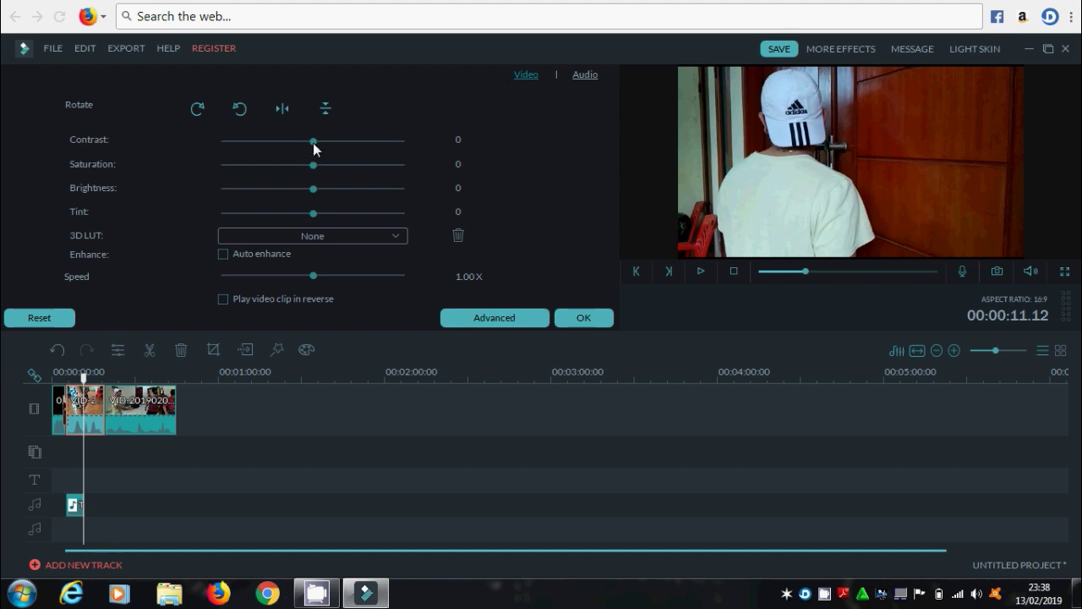
pyautogui.moveTo(322, 147)
pyautogui.mouseDown()
pyautogui.moveTo(333, 152)
pyautogui.moveTo(323, 148)
pyautogui.mouseUp()
pyautogui.click(584, 75)
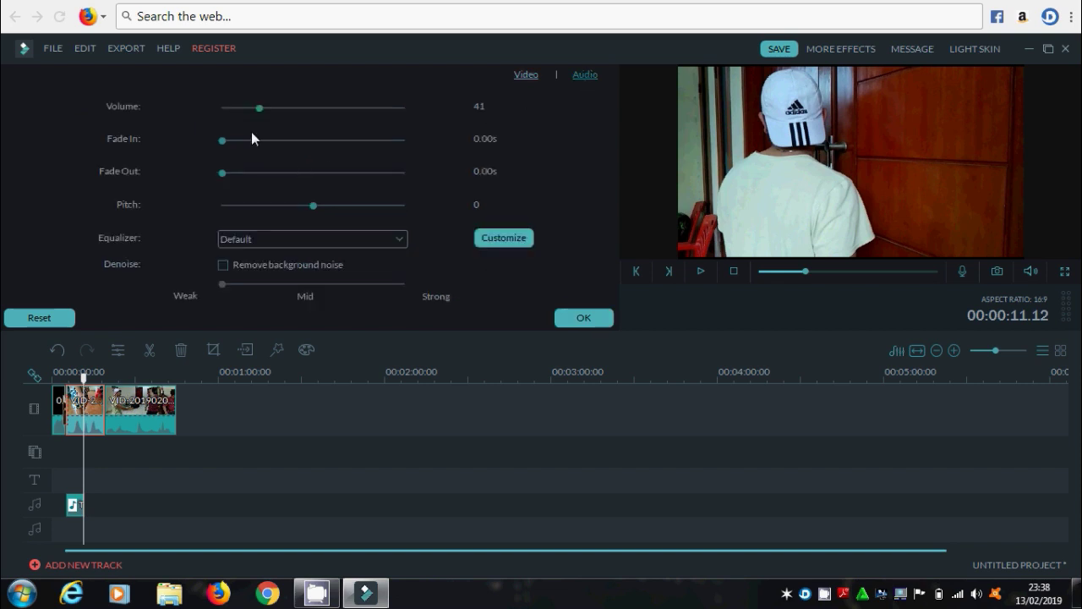
pyautogui.moveTo(259, 108); pyautogui.dragTo(247, 108)
pyautogui.click(593, 318)
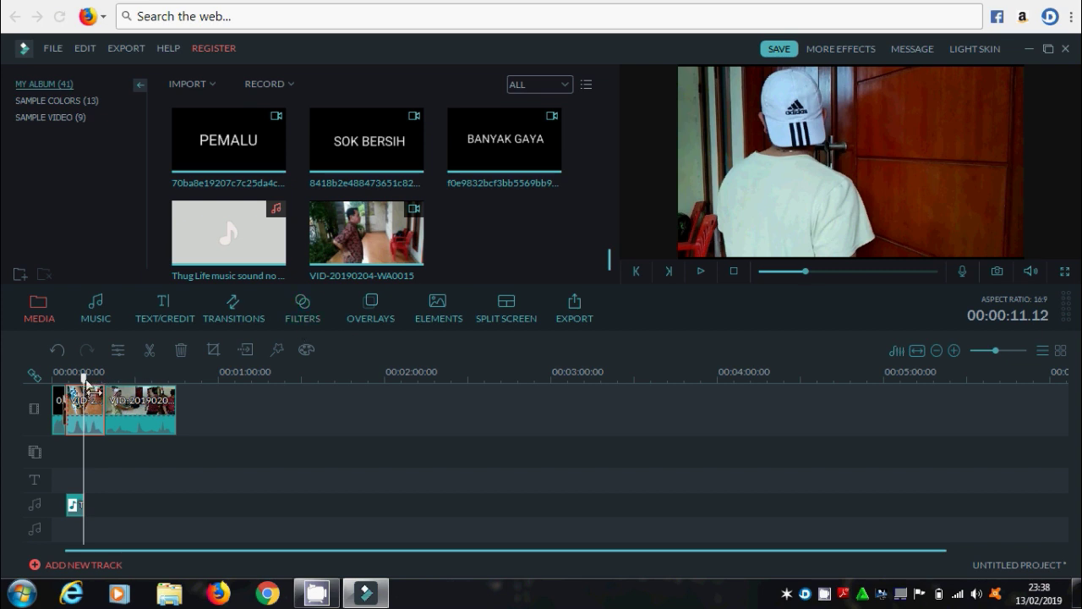
# Step: Play the first VID-20190204-WA0014 segment from the start of the music to check the sound balance
pyautogui.moveTo(91, 391); pyautogui.dragTo(75, 391)
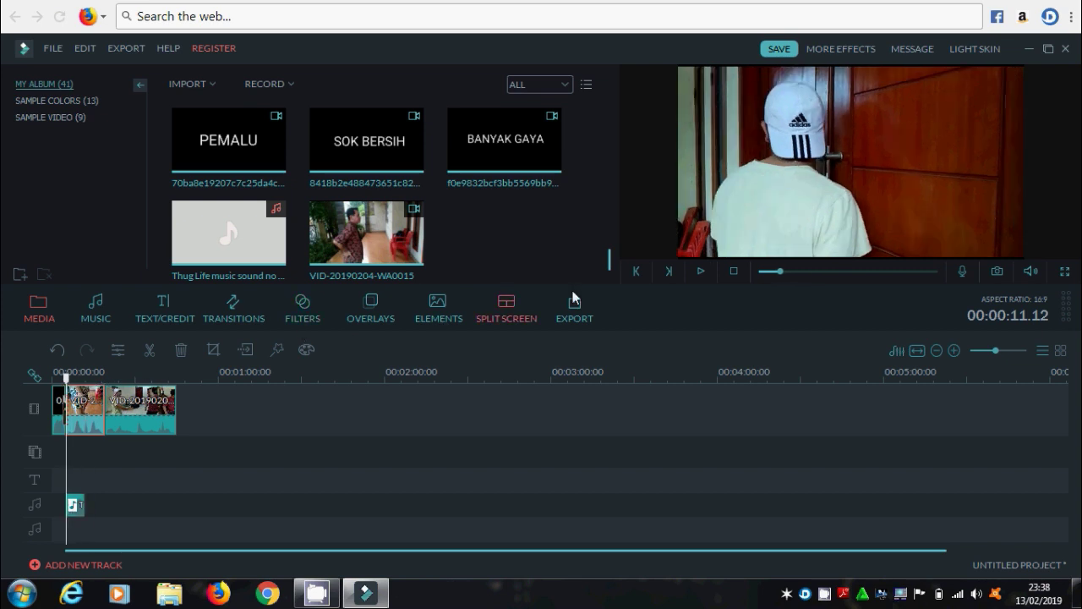
pyautogui.click(701, 271)
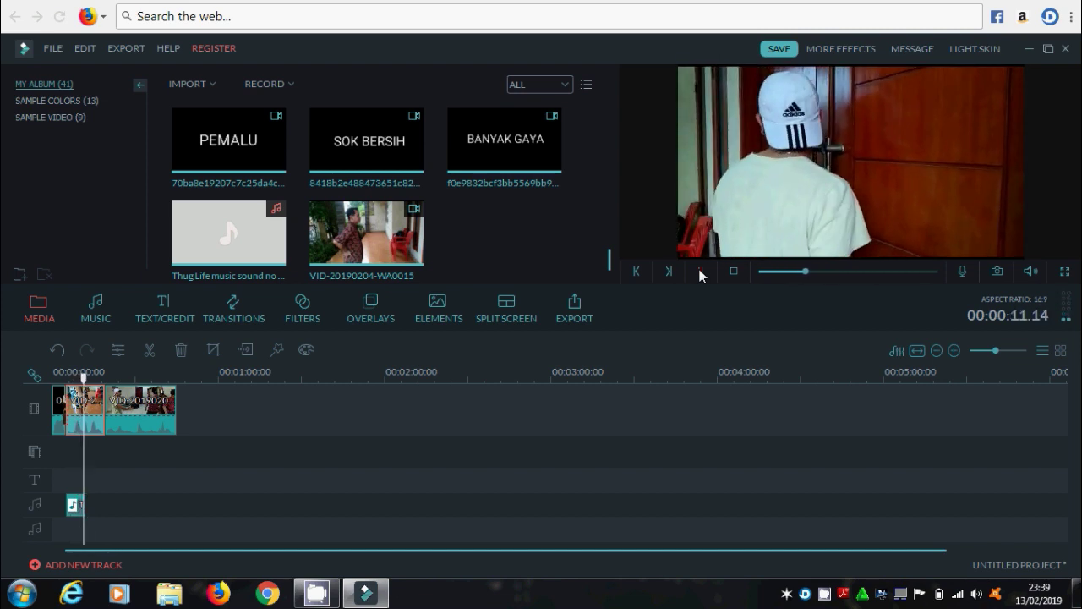
pyautogui.click(700, 272)
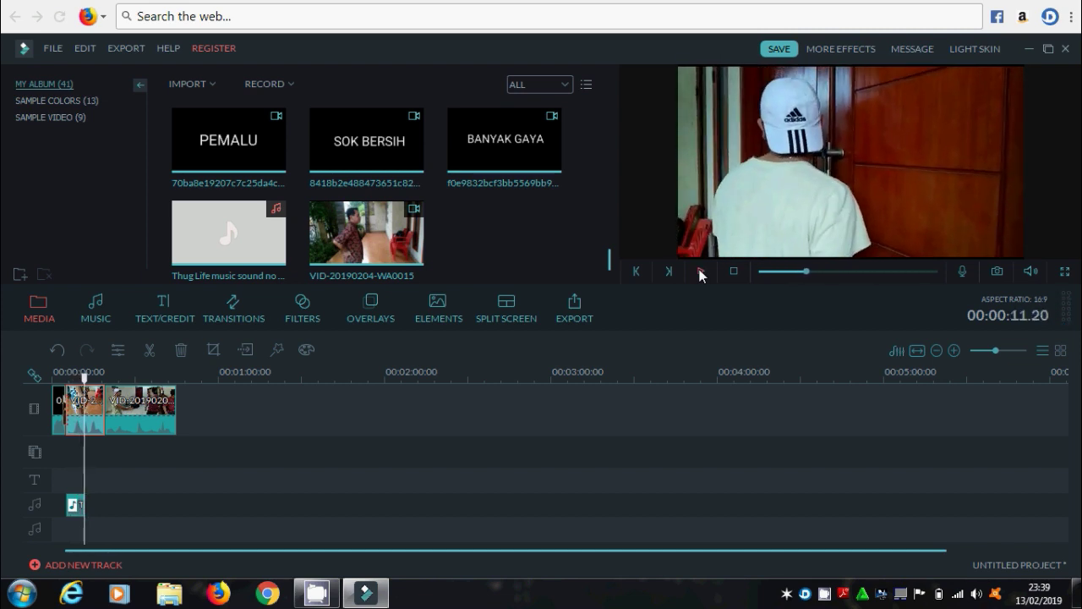
# Step: Raise the audio volume of the first VID-20190204-WA0014 segment and apply the change
pyautogui.rightClick(96, 428)
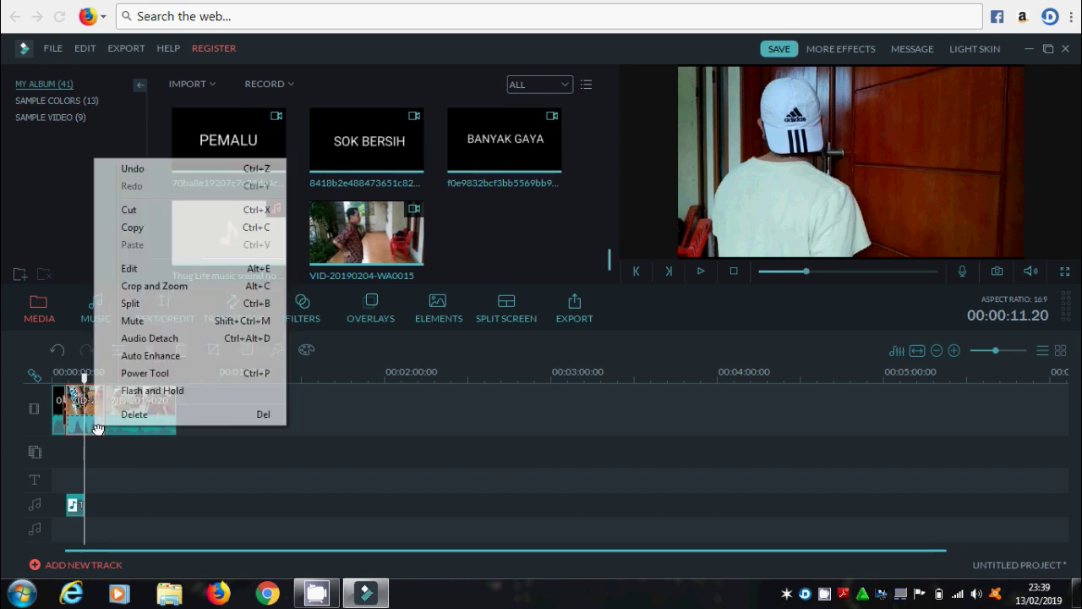
pyautogui.click(150, 272)
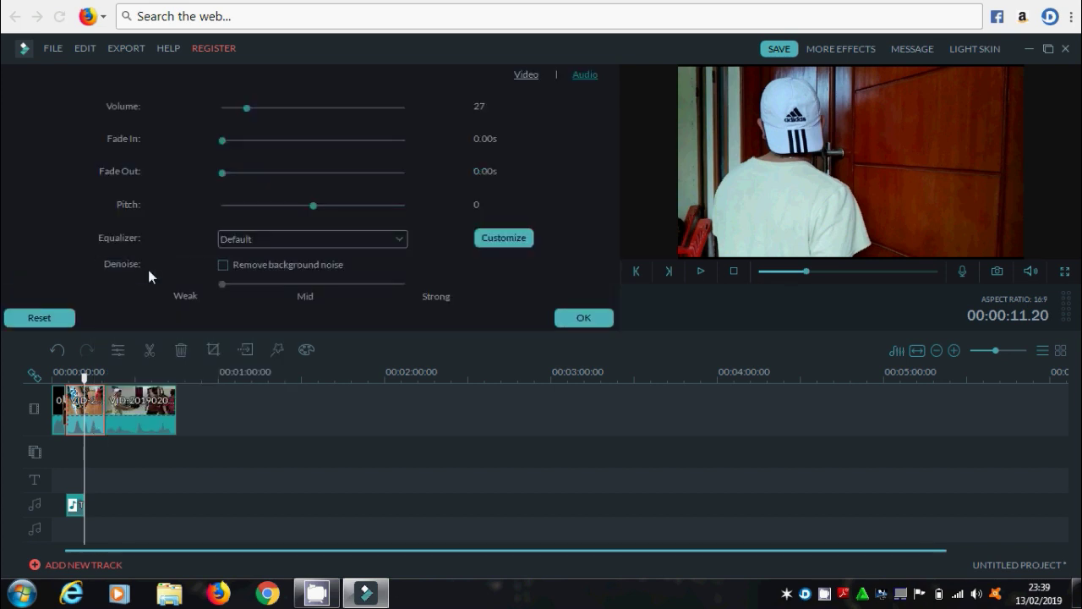
pyautogui.moveTo(248, 108); pyautogui.dragTo(324, 107)
pyautogui.click(573, 321)
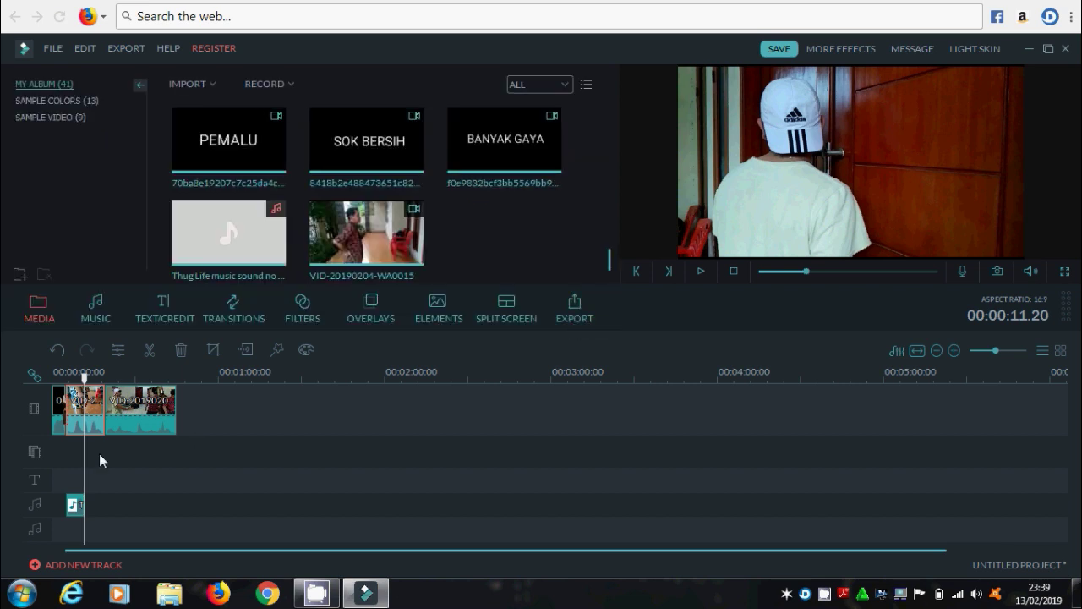
# Step: Set the volume of the Thug Life music clip on the audio track to 23 and apply it
pyautogui.click(71, 503)
pyautogui.rightClick(72, 504)
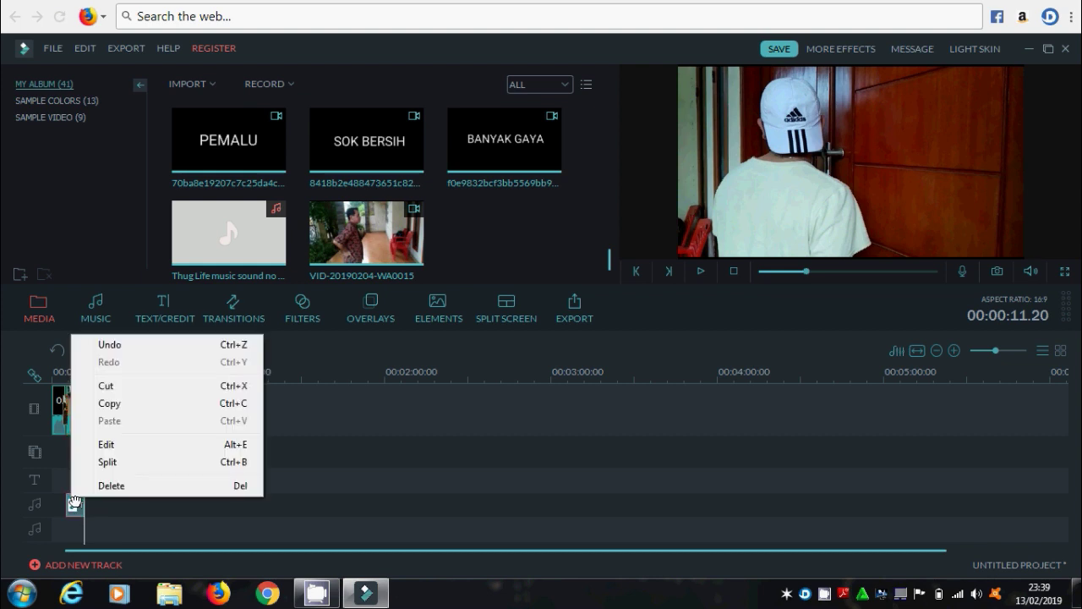
pyautogui.click(140, 454)
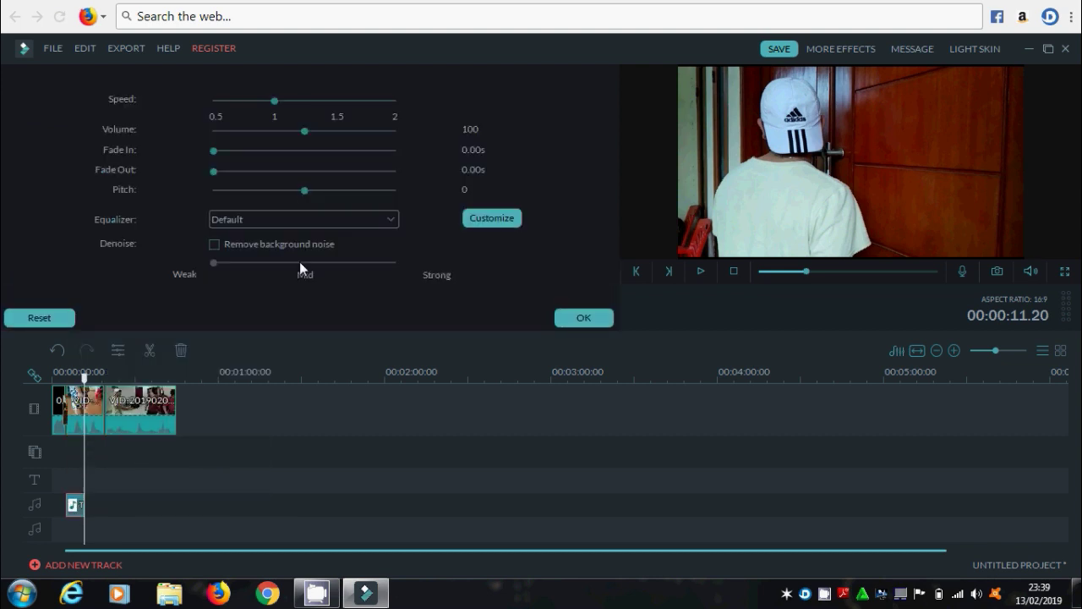
pyautogui.moveTo(302, 137); pyautogui.dragTo(236, 132)
pyautogui.click(591, 321)
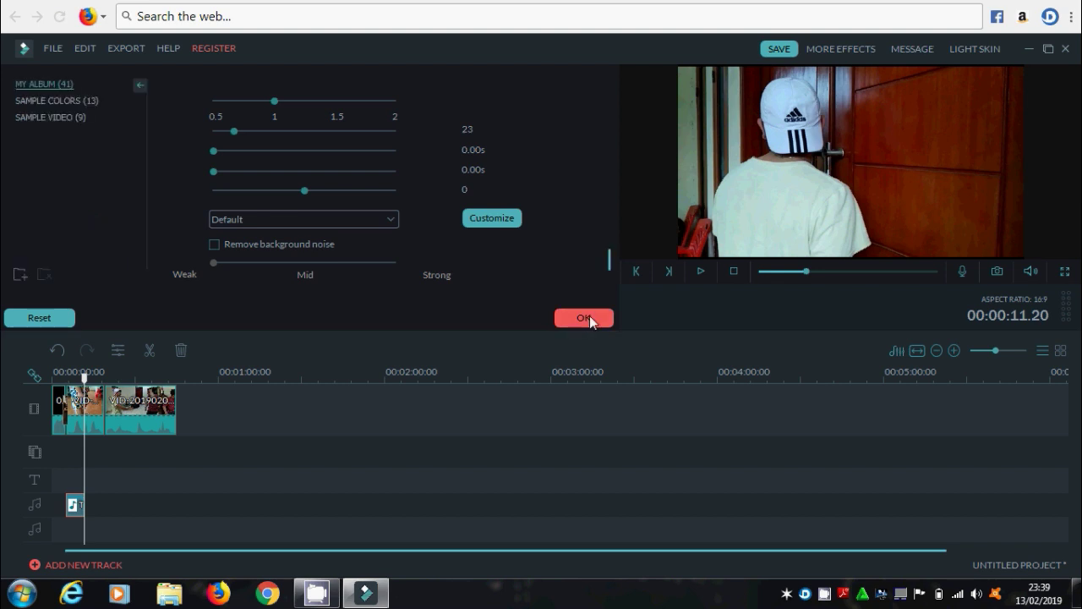
# Step: Play the timeline from just before the music clip to check its volume against the video's sound
pyautogui.moveTo(83, 378); pyautogui.dragTo(61, 378)
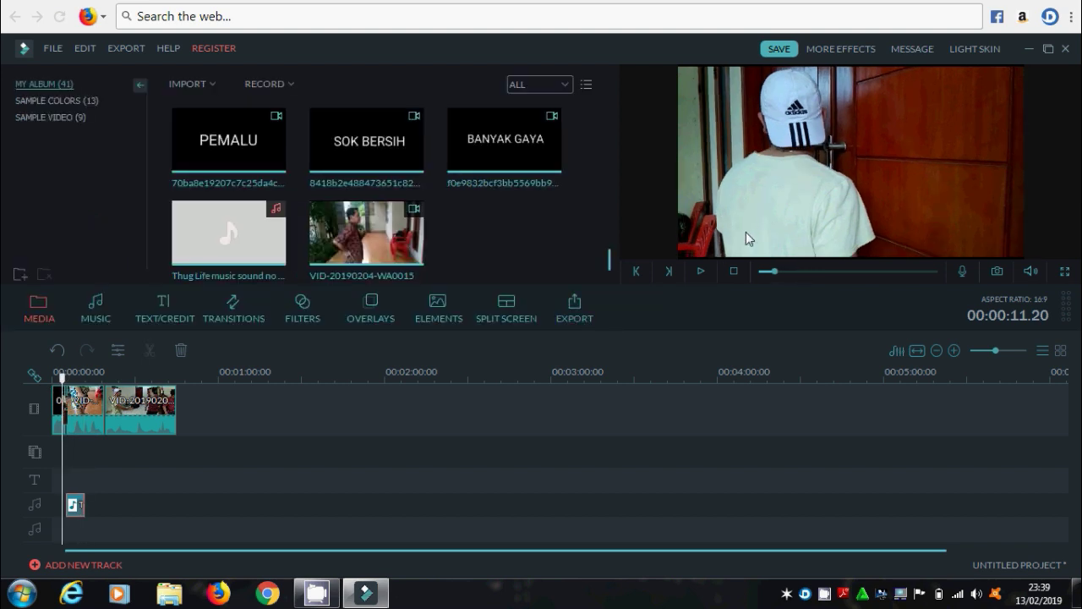
pyautogui.click(700, 273)
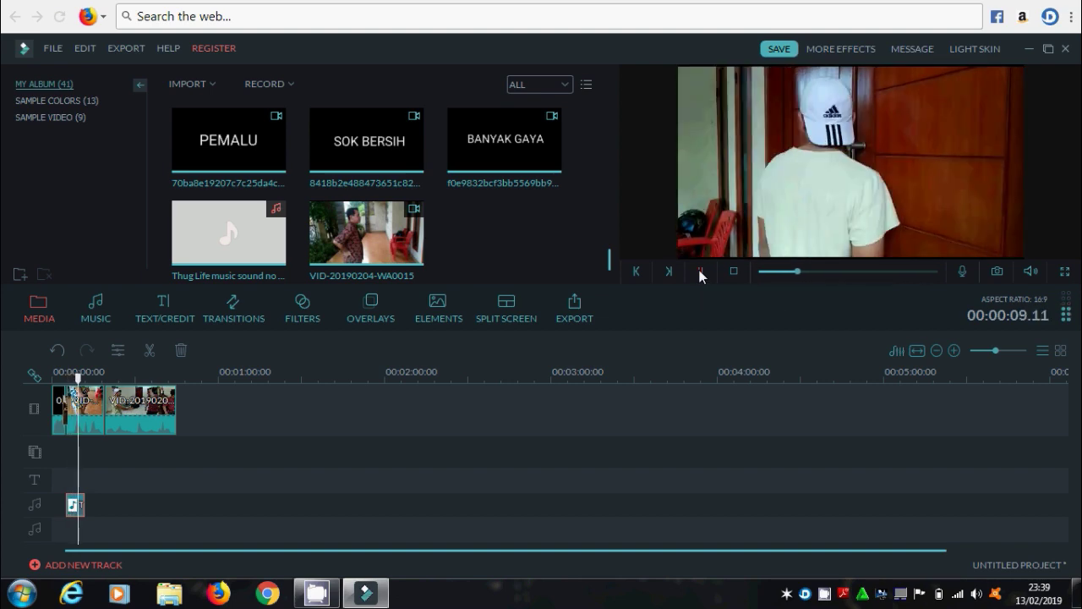
pyautogui.click(700, 273)
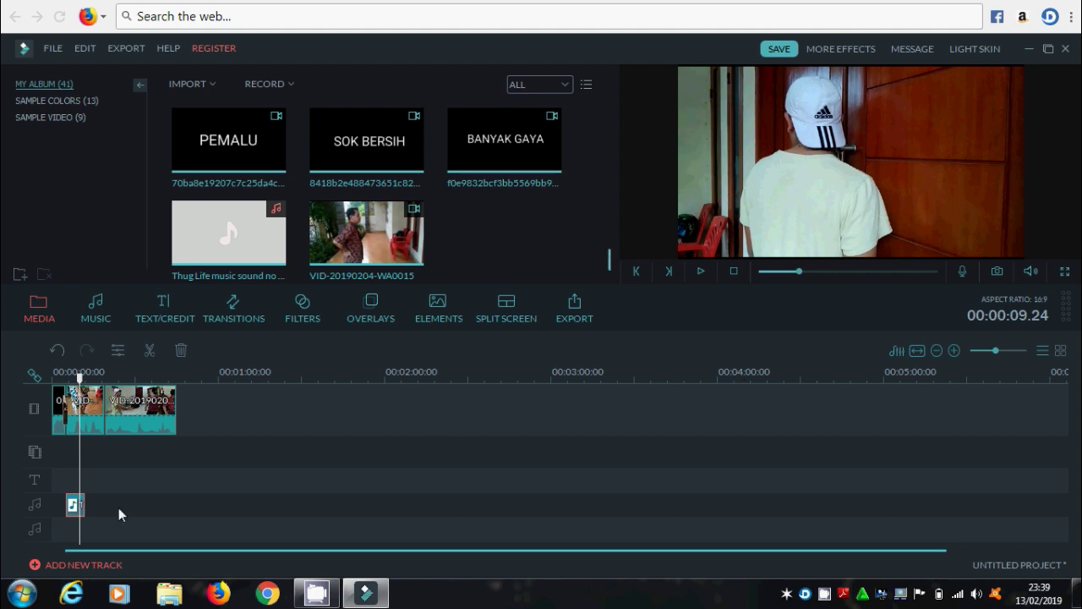
# Step: Place the Wreath Title preset on the text track at 00:00:05.00, directly above the music clip
pyautogui.click(177, 316)
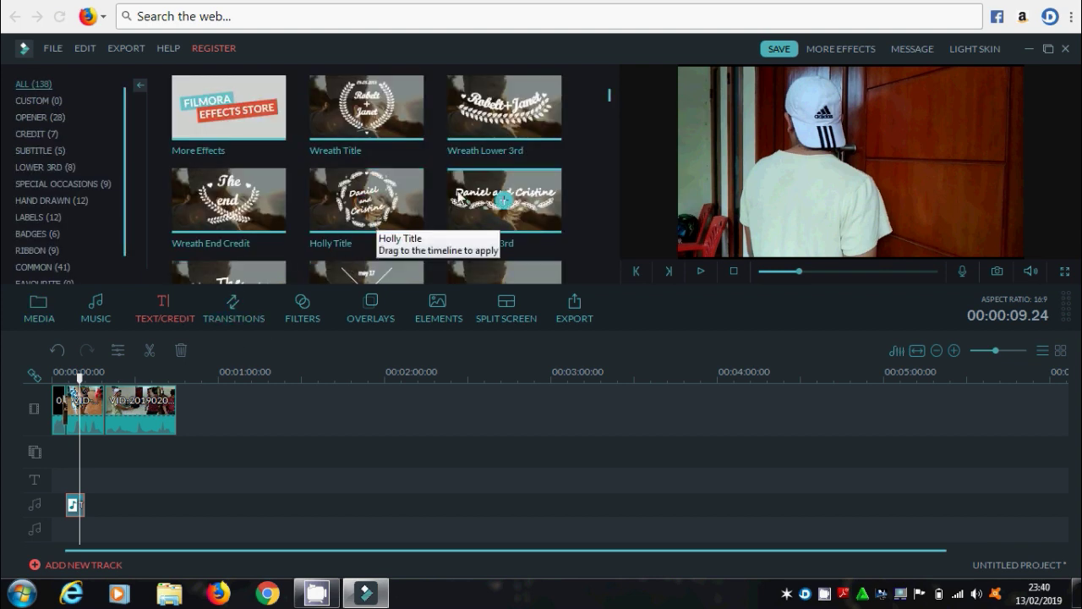
pyautogui.click(419, 137)
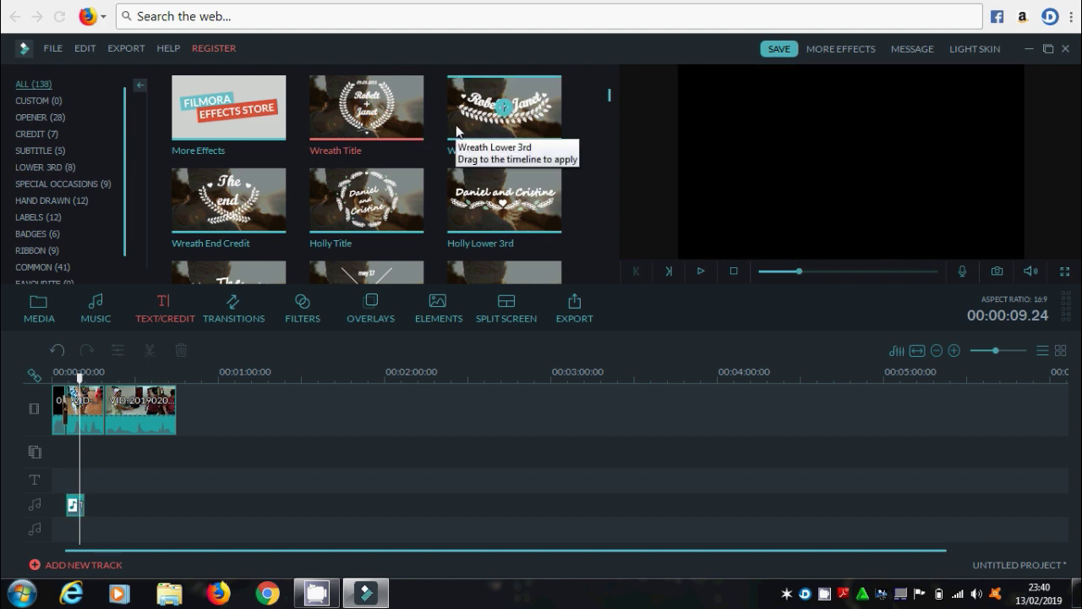
pyautogui.click(412, 136)
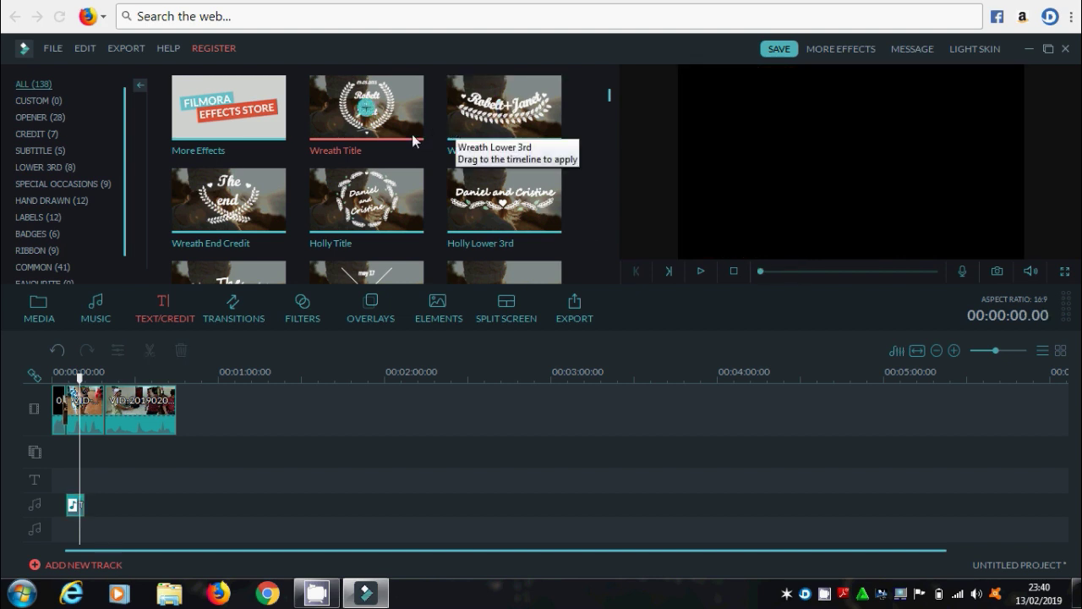
pyautogui.moveTo(413, 110); pyautogui.dragTo(74, 481)
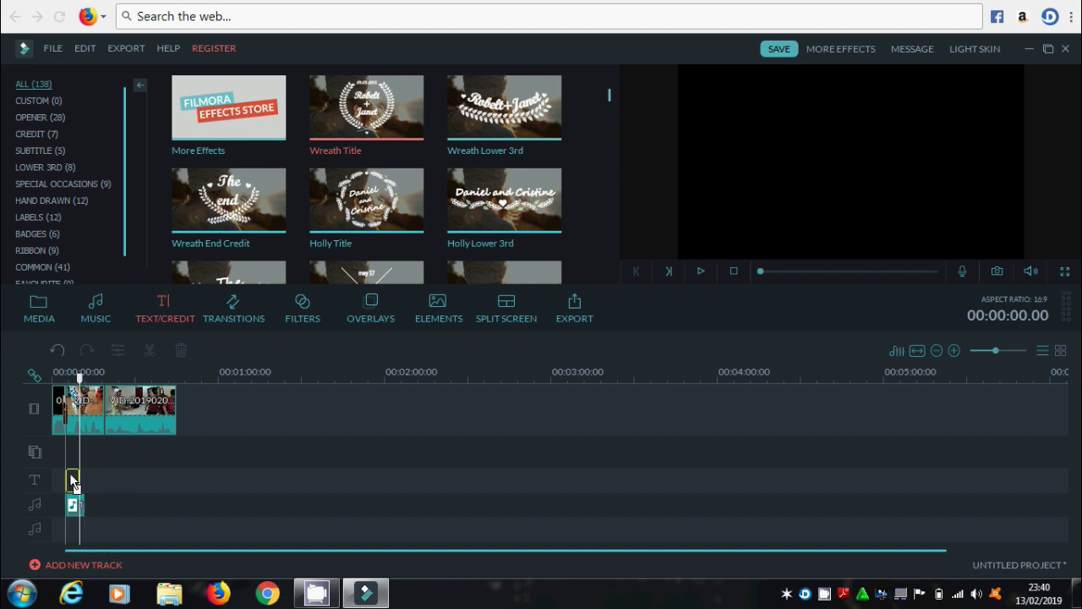
# Step: Preview the Wreath Title over the video from 00:00:05.00
pyautogui.click(65, 365)
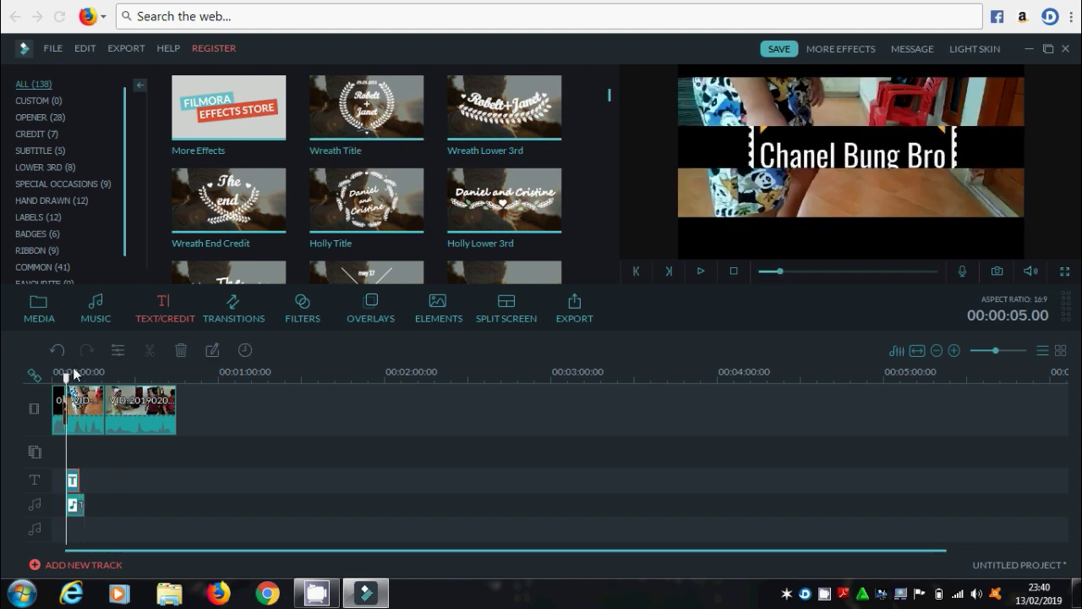
pyautogui.click(702, 270)
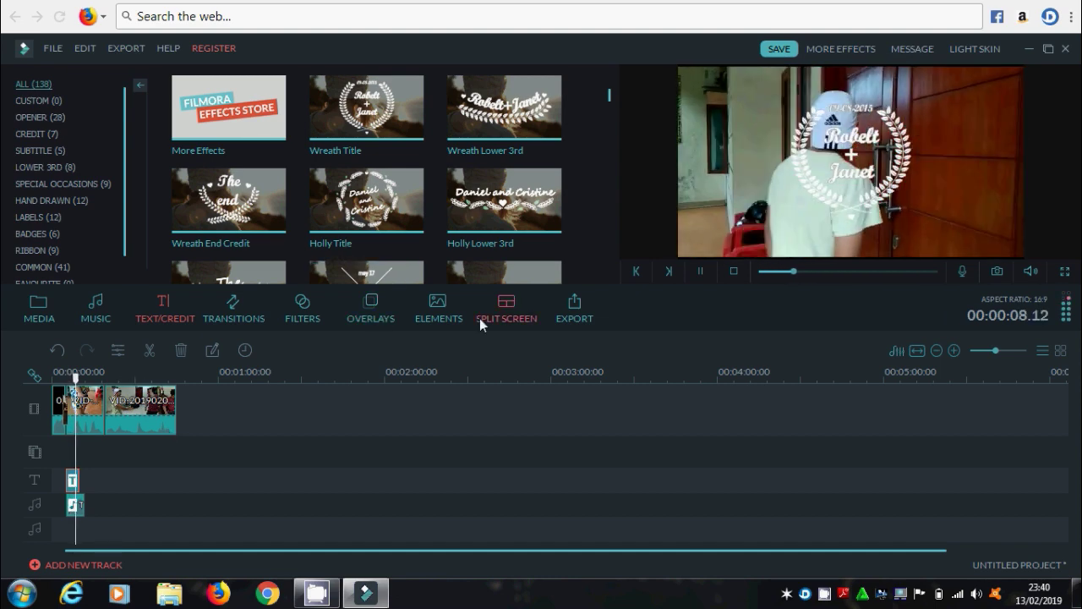
pyautogui.click(704, 273)
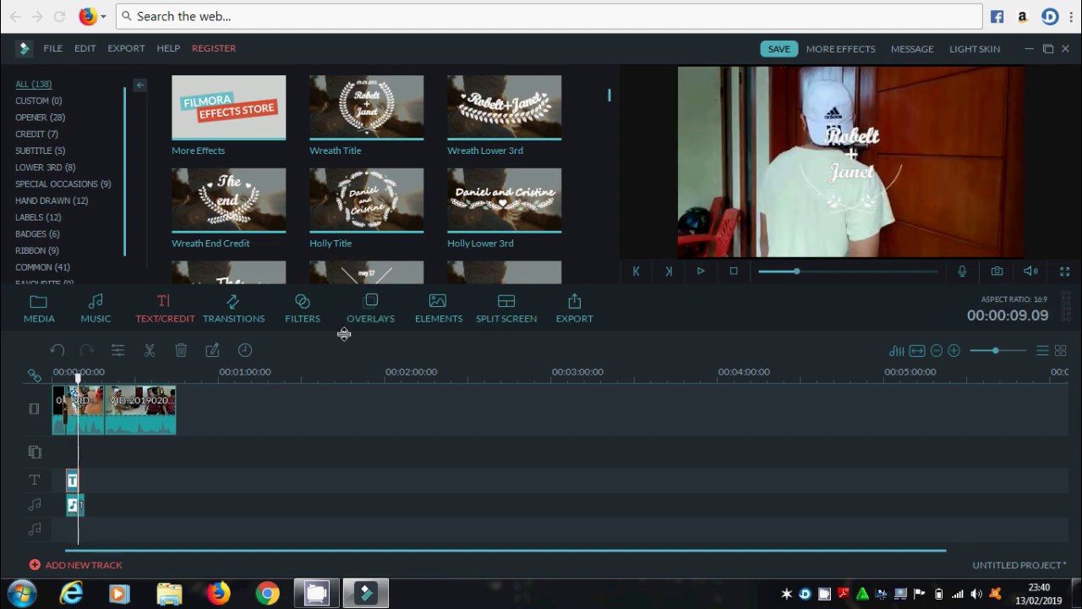
# Step: Replace the upper name in the Wreath Title with "wakwaw" and apply the text edit
pyautogui.doubleClick(72, 481)
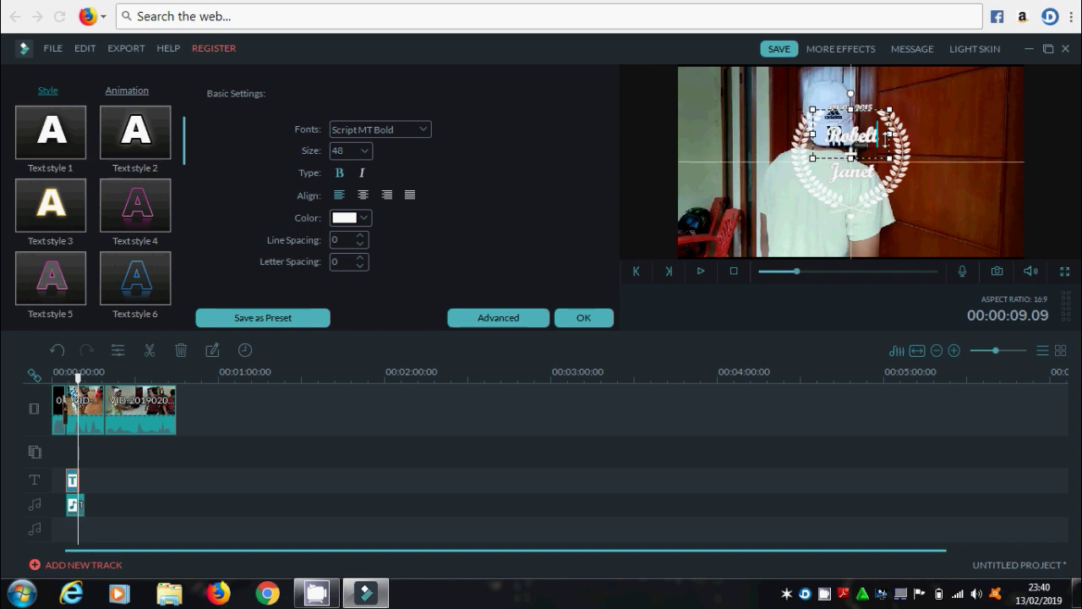
pyautogui.press('BackSpace')
pyautogui.press('BackSpace')
pyautogui.press('BackSpace')
pyautogui.press('BackSpace')
pyautogui.press('BackSpace')
pyautogui.press('BackSpace')
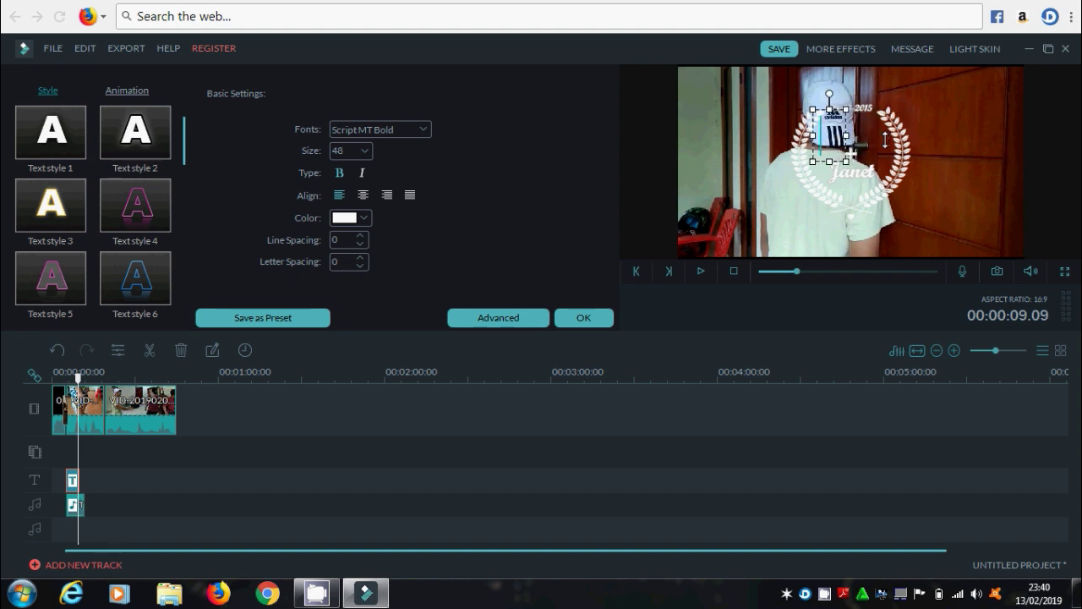
pyautogui.write('wak')
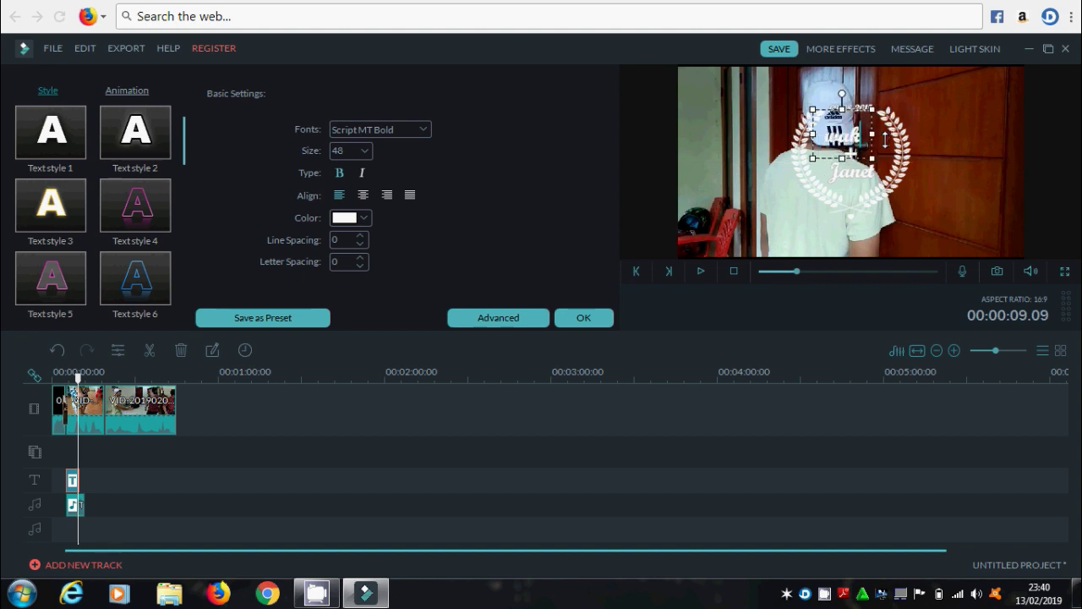
pyautogui.write('wau')
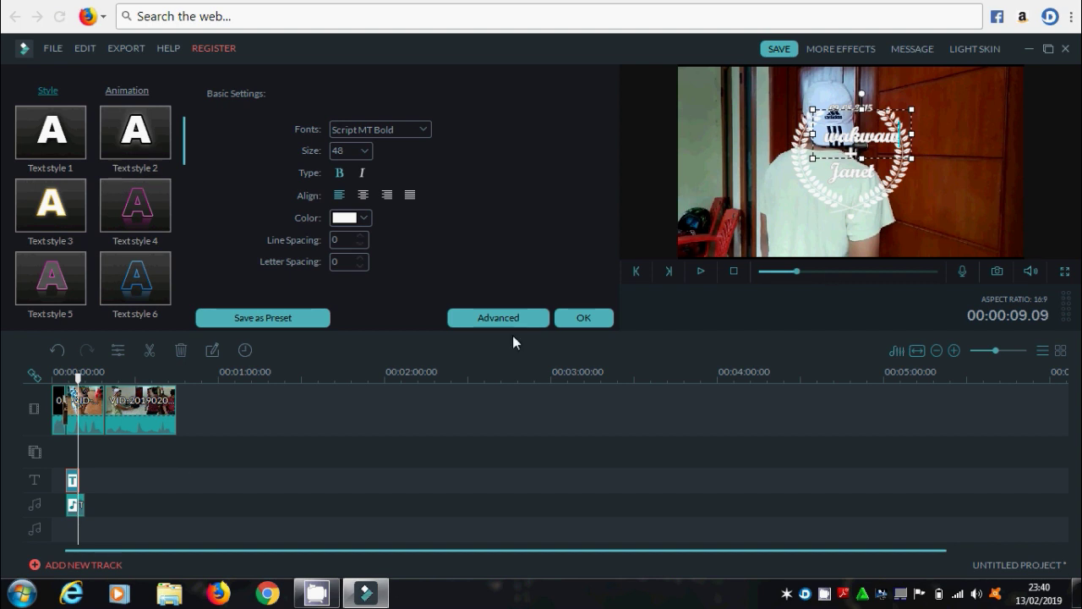
pyautogui.click(950, 195)
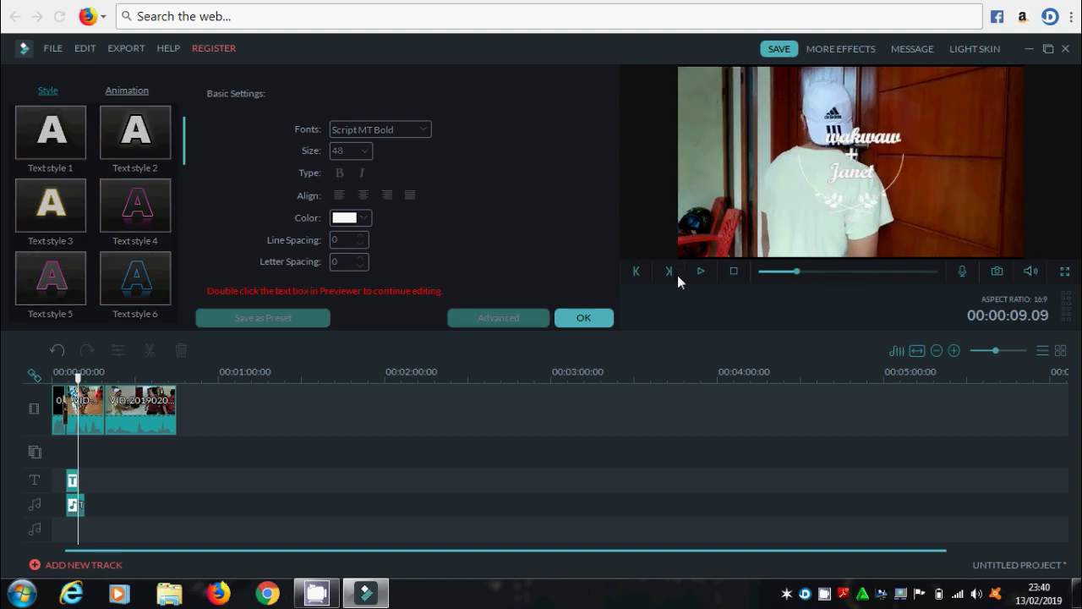
pyautogui.click(566, 318)
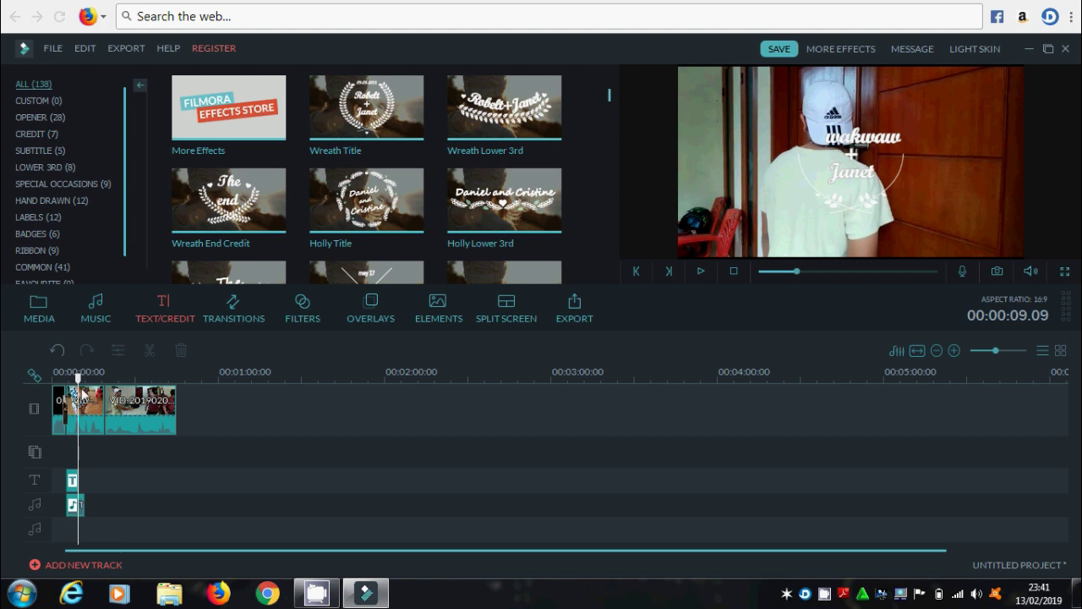
# Step: Play the video from just before the Wreath Title to check the edited text
pyautogui.moveTo(77, 376); pyautogui.dragTo(64, 377)
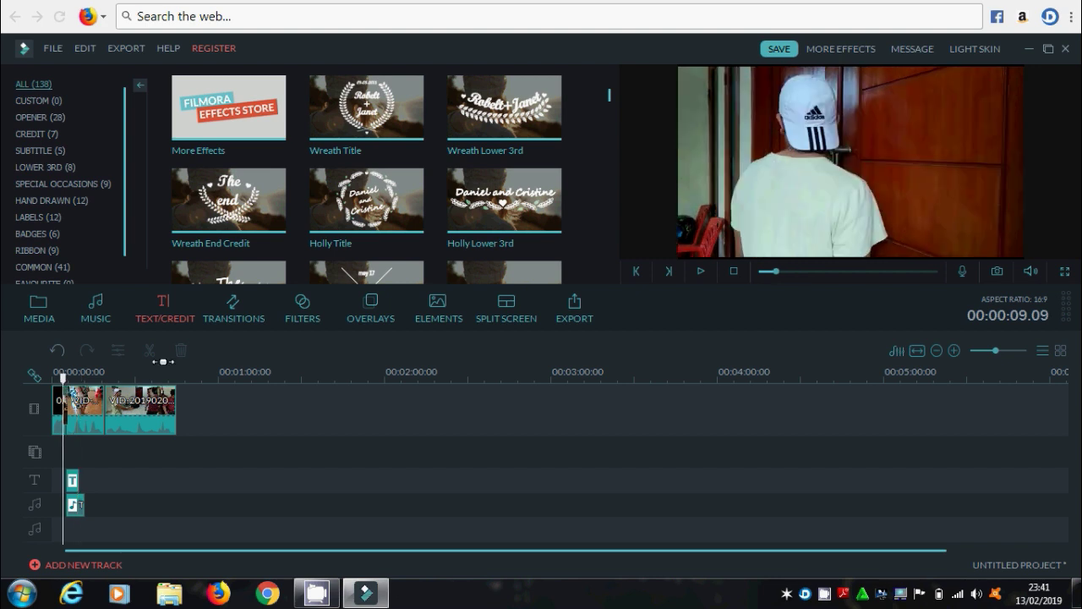
pyautogui.click(699, 271)
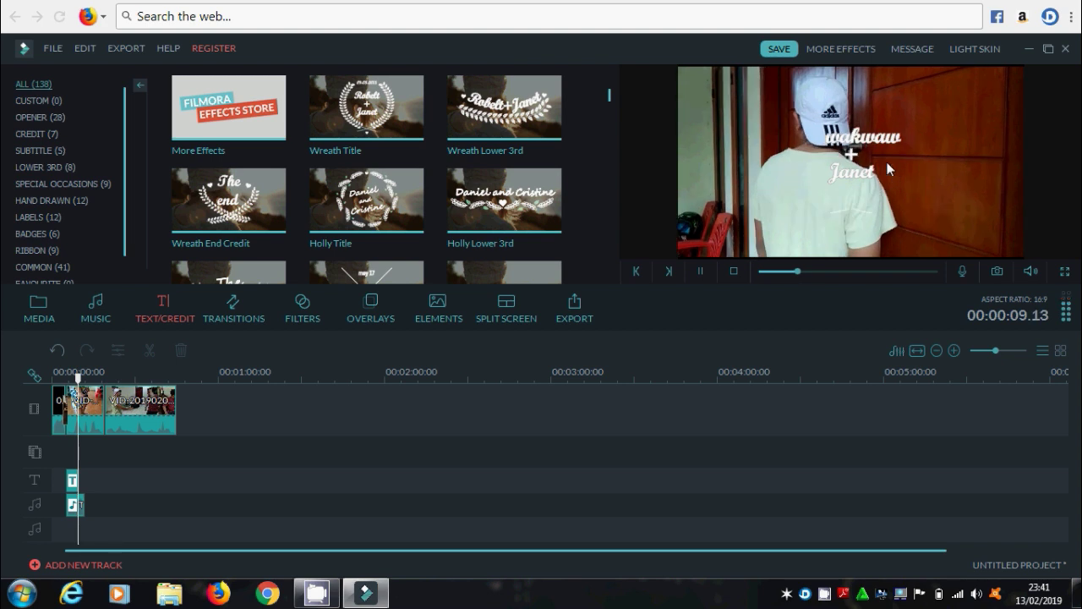
pyautogui.click(701, 271)
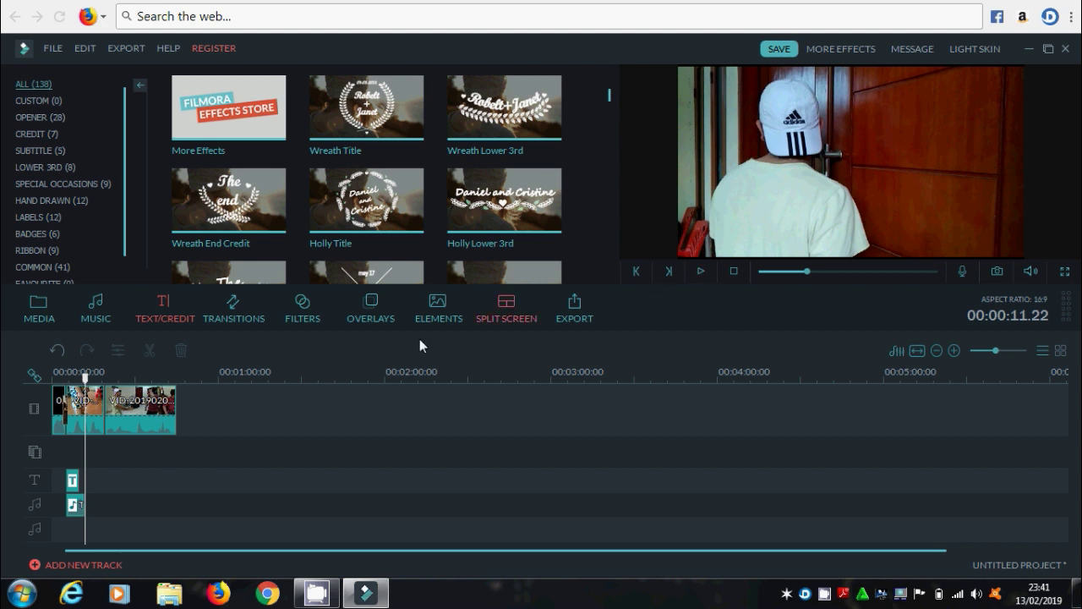
# Step: Add the VID-20190204-WA0015 clip from the media album to the end of the video track
pyautogui.click(49, 296)
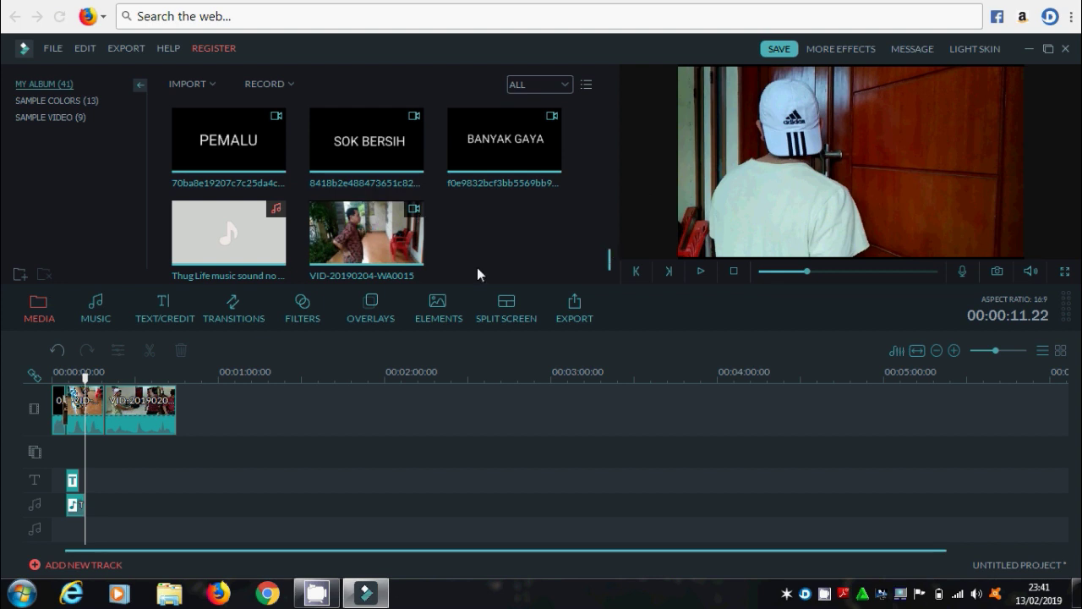
pyautogui.moveTo(356, 274)
pyautogui.click(375, 251)
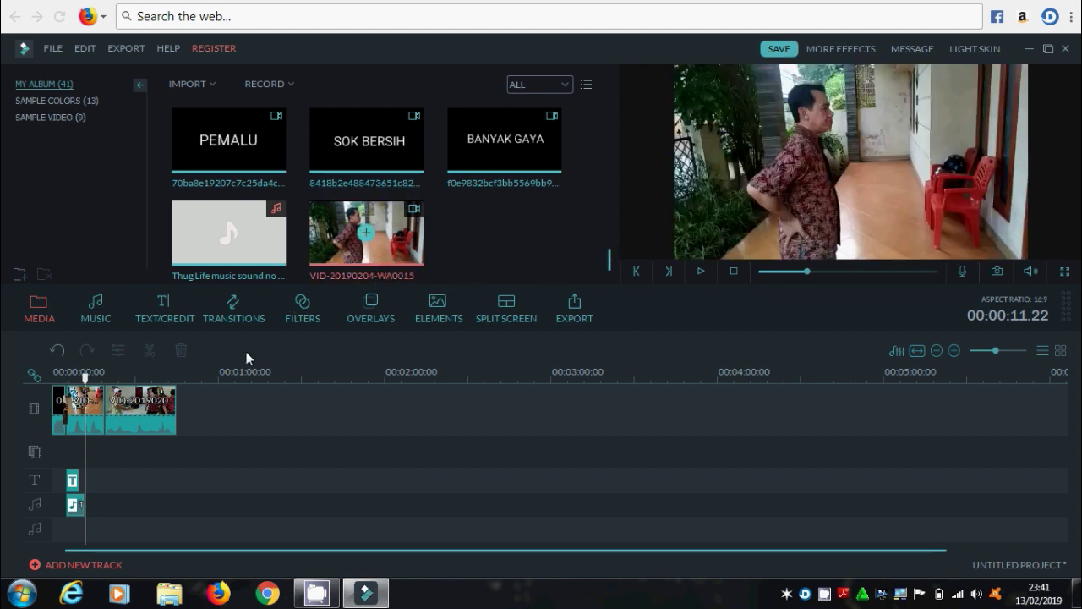
pyautogui.moveTo(211, 418); pyautogui.dragTo(209, 416)
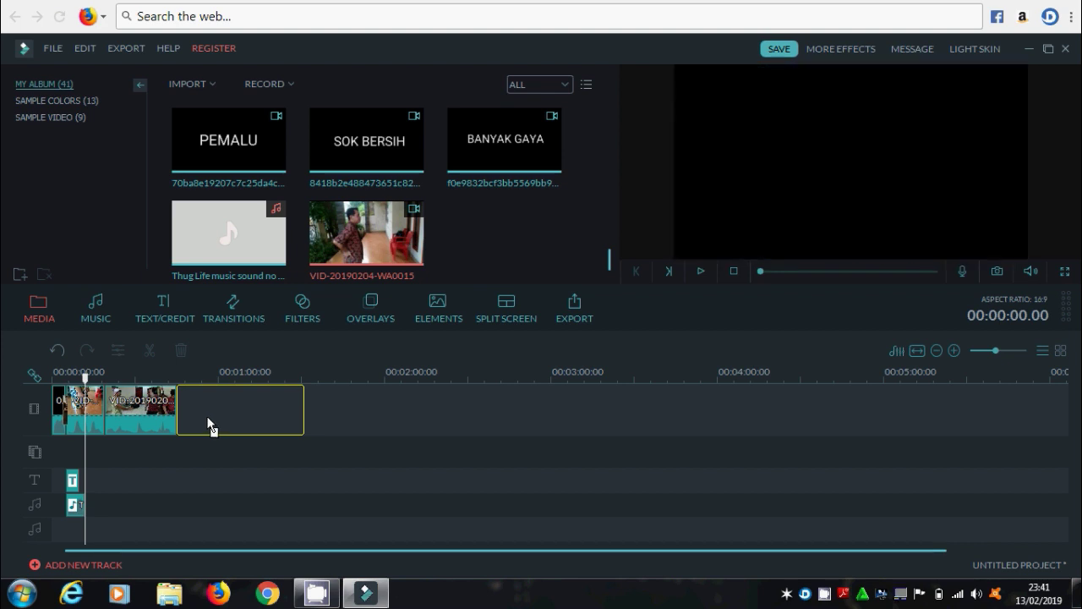
pyautogui.moveTo(208, 418); pyautogui.dragTo(208, 419)
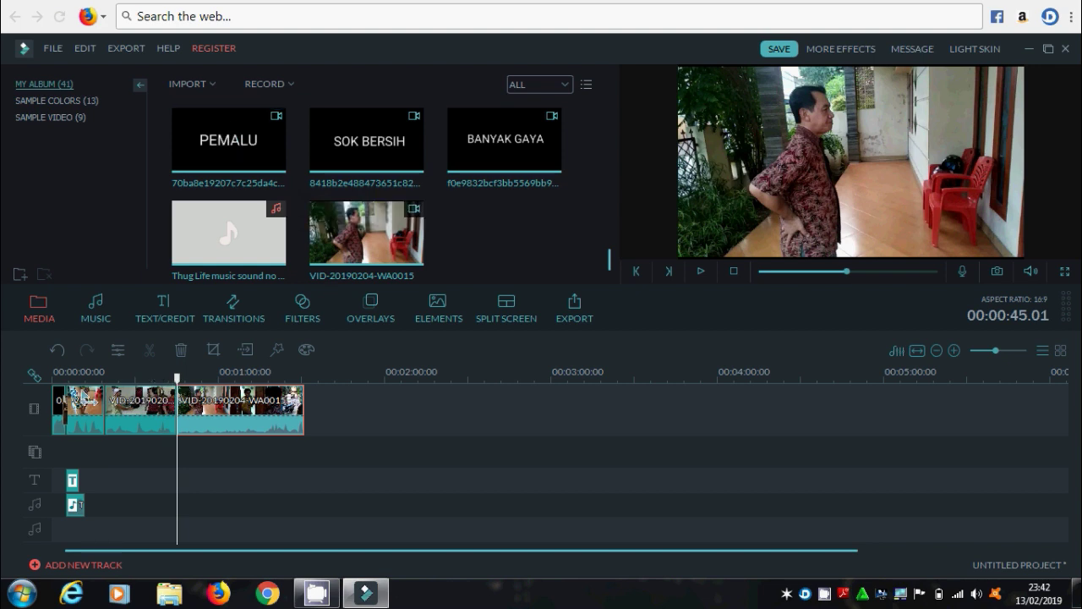
# Step: Play the edited video from the beginning through the opening title and transition
pyautogui.moveTo(89, 391); pyautogui.dragTo(56, 397)
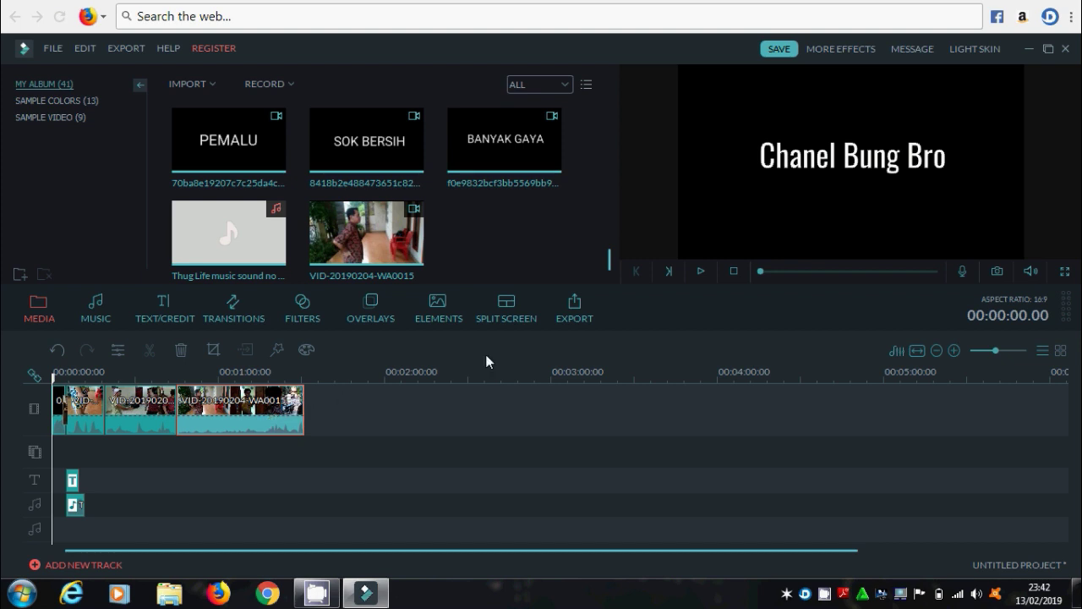
pyautogui.click(703, 269)
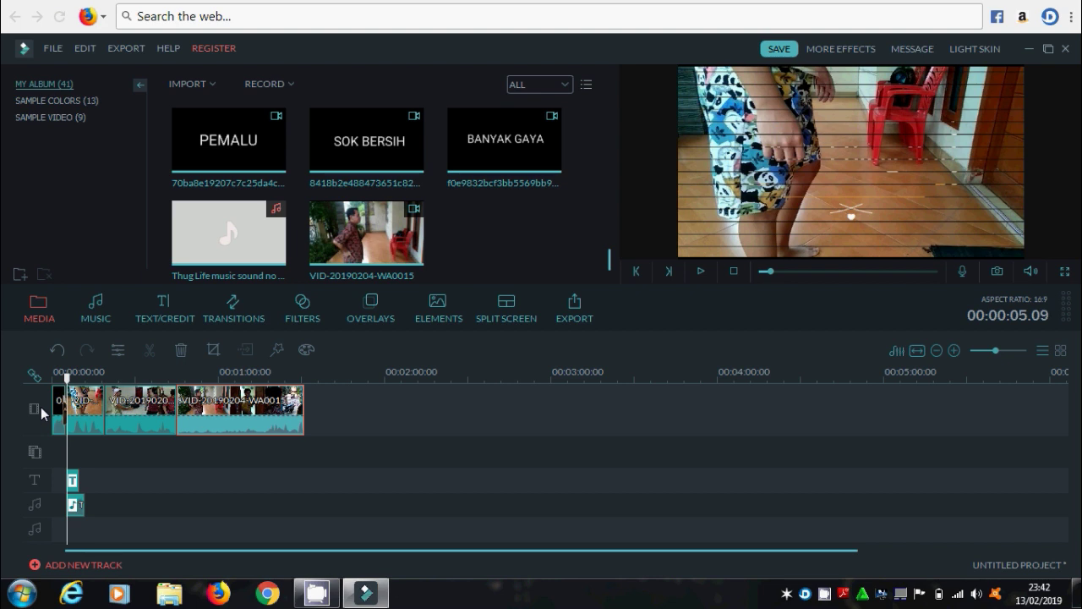
pyautogui.click(229, 320)
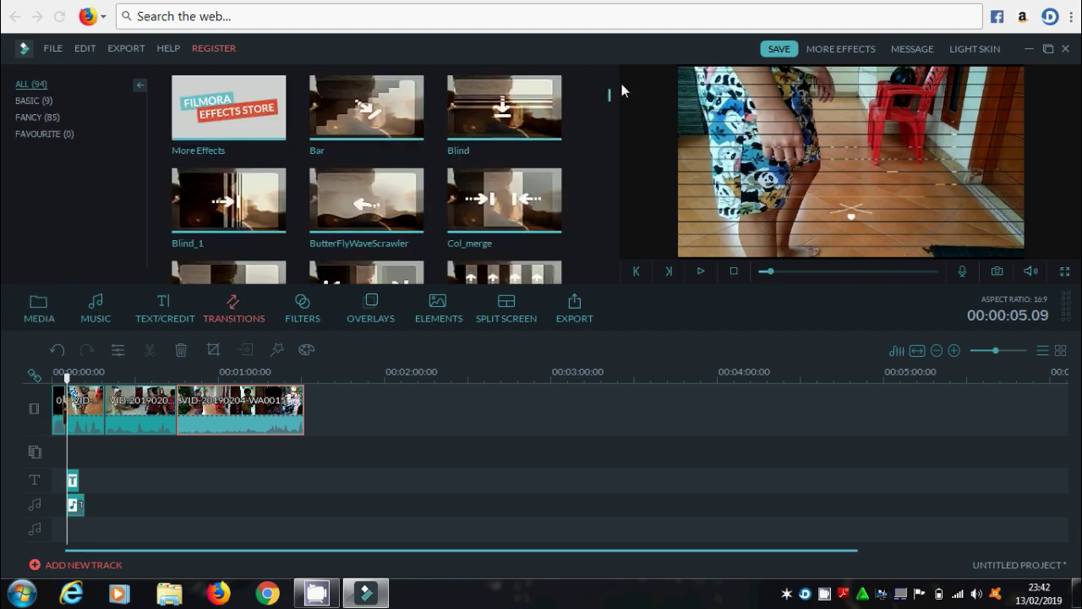
pyautogui.moveTo(611, 95); pyautogui.dragTo(608, 122)
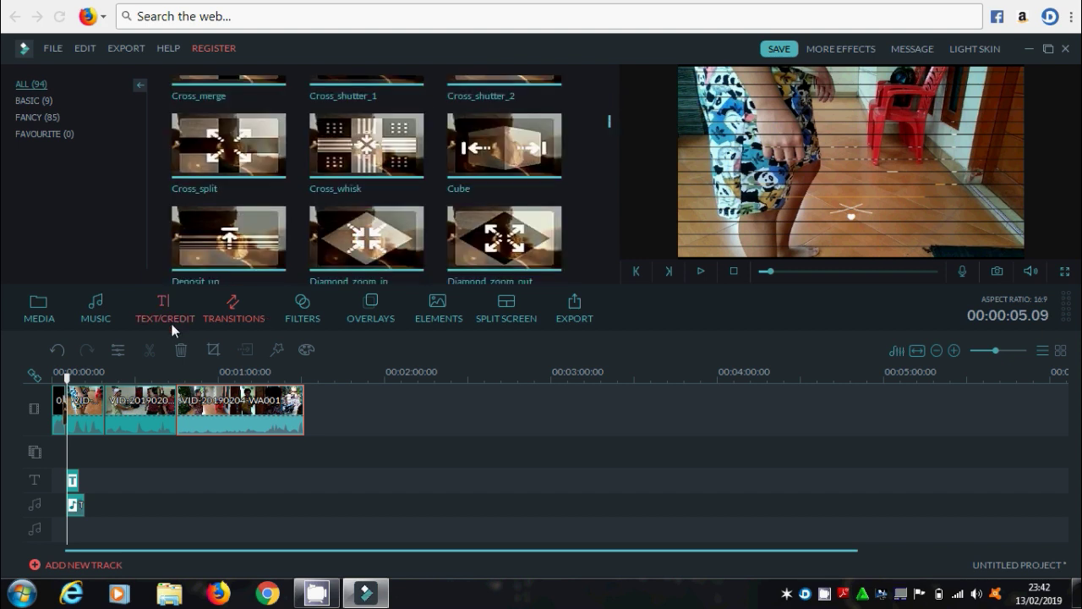
pyautogui.click(109, 322)
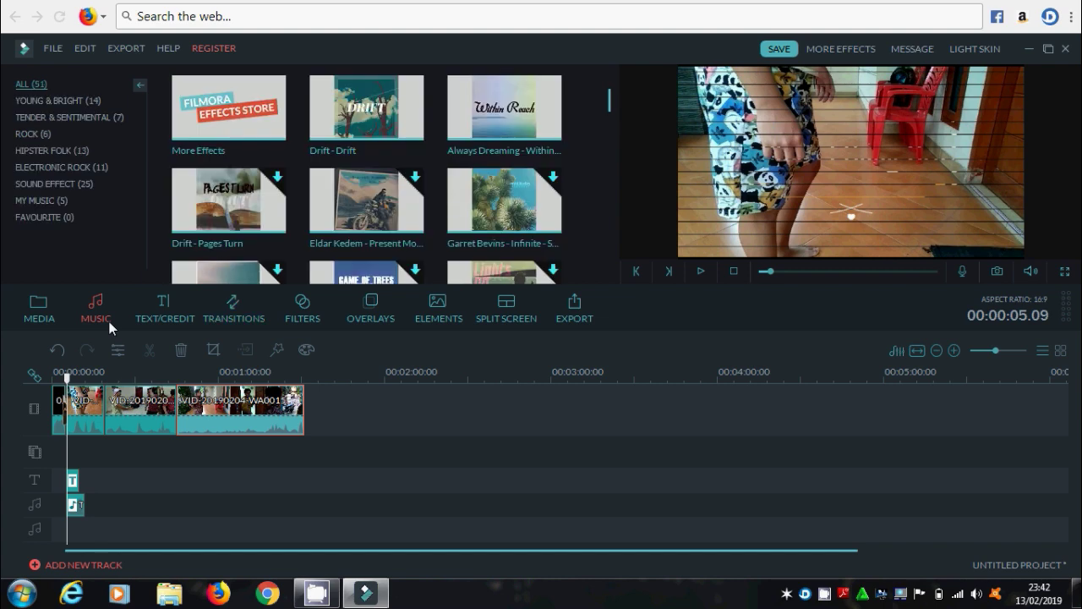
pyautogui.click(139, 311)
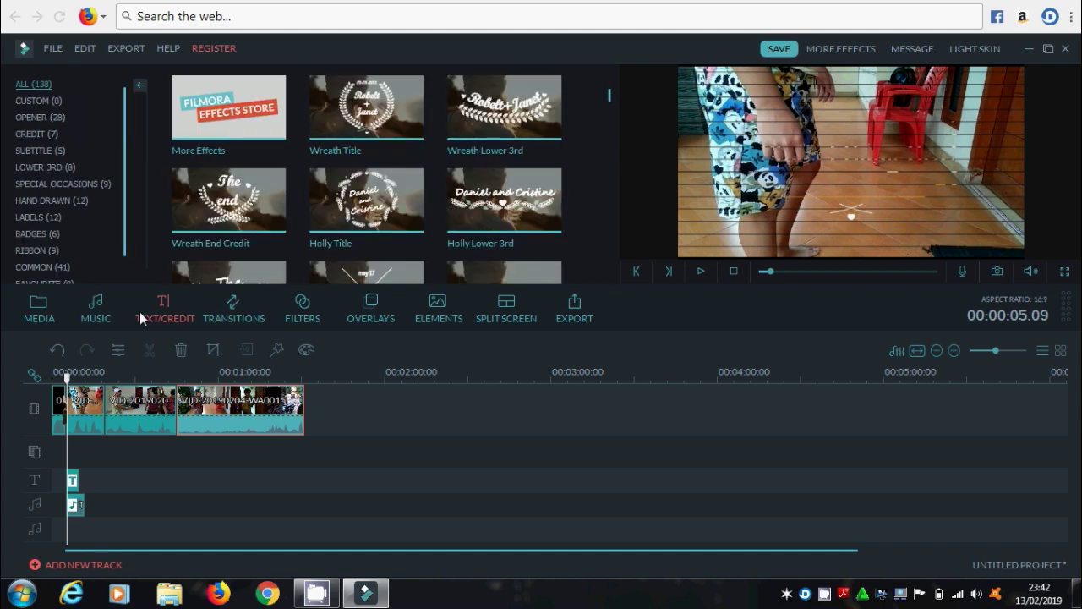
# Step: Add the Fire 1 filter to the filter track above the Wreath Title at 00:00:05.00
pyautogui.click(218, 300)
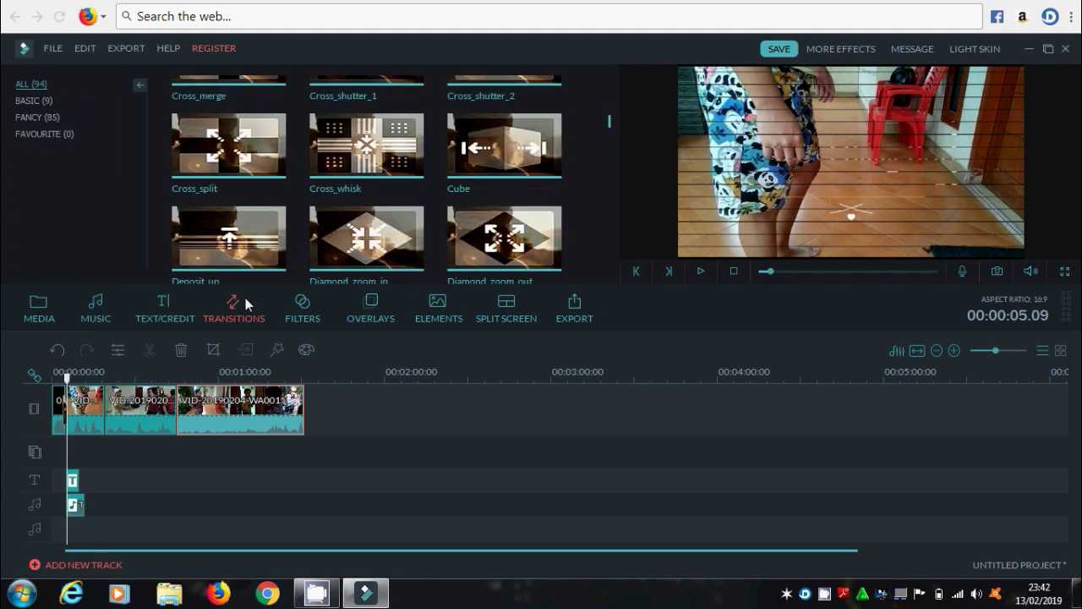
pyautogui.click(298, 310)
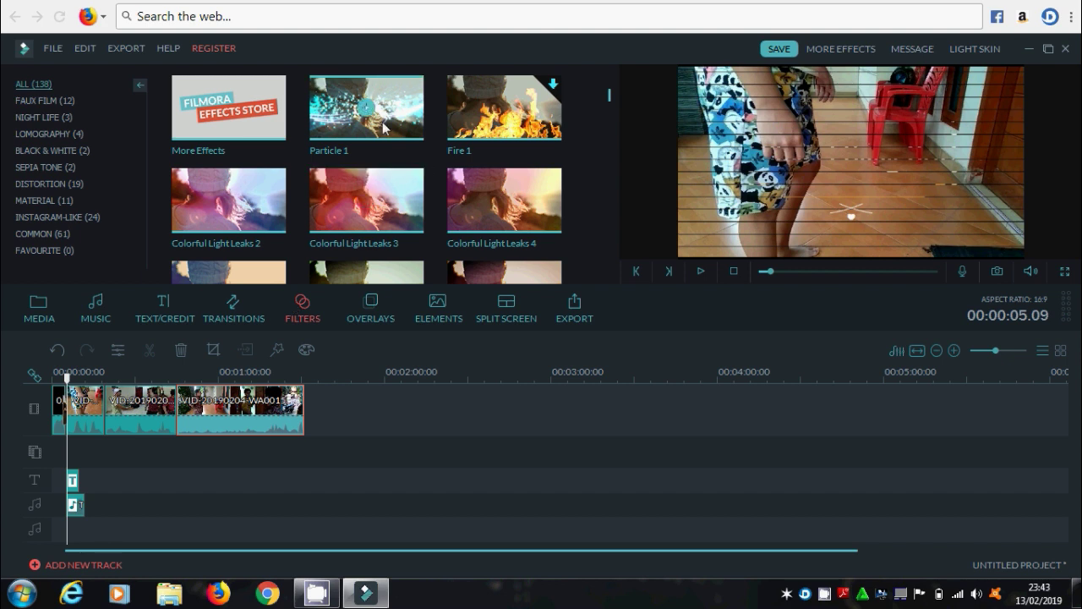
pyautogui.click(383, 127)
pyautogui.click(478, 113)
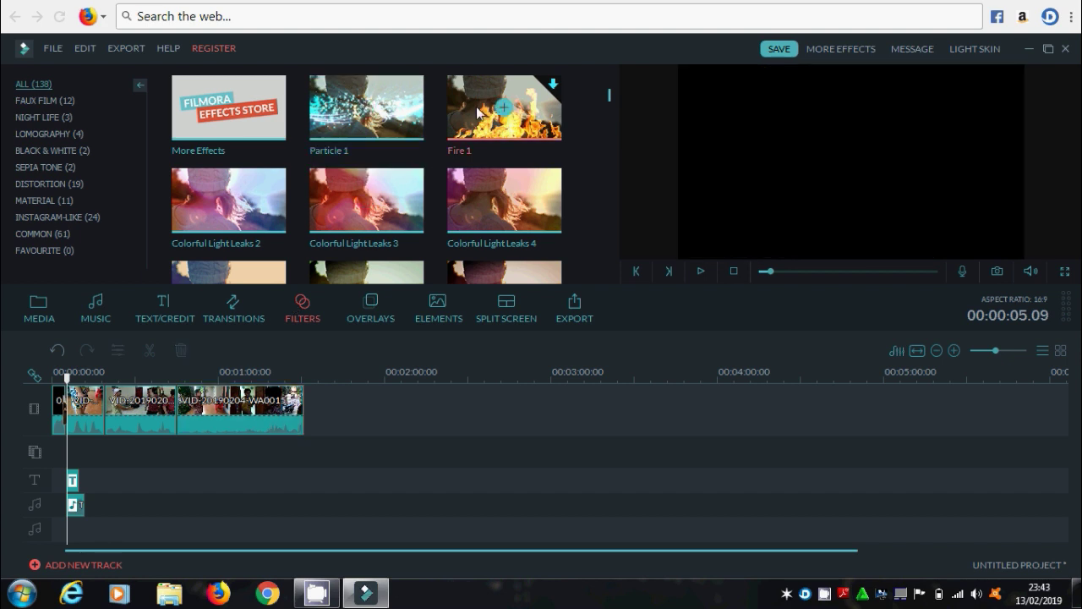
pyautogui.moveTo(479, 113); pyautogui.dragTo(90, 456)
pyautogui.moveTo(72, 461); pyautogui.dragTo(71, 448)
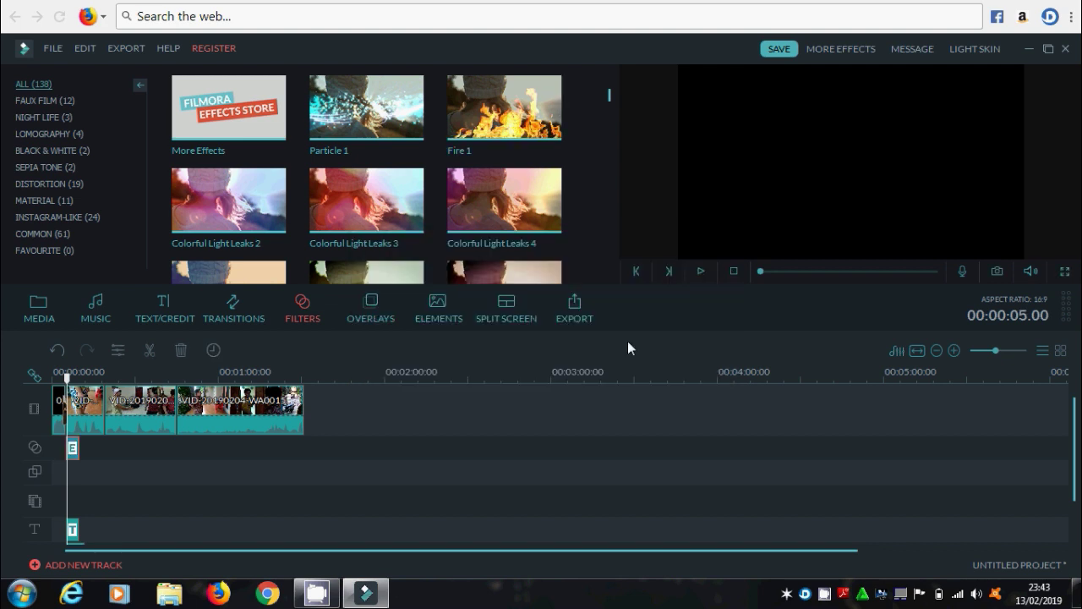
# Step: Play back the Fire 1 section while looking through the overlays, elements and split screen collections, and pause playback
pyautogui.click(701, 273)
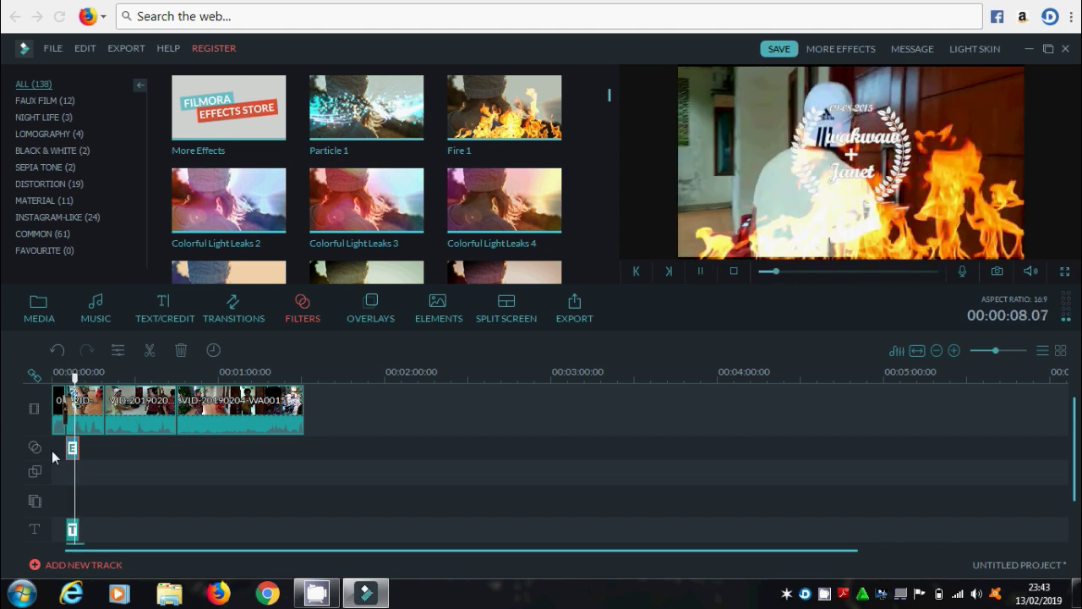
pyautogui.click(369, 305)
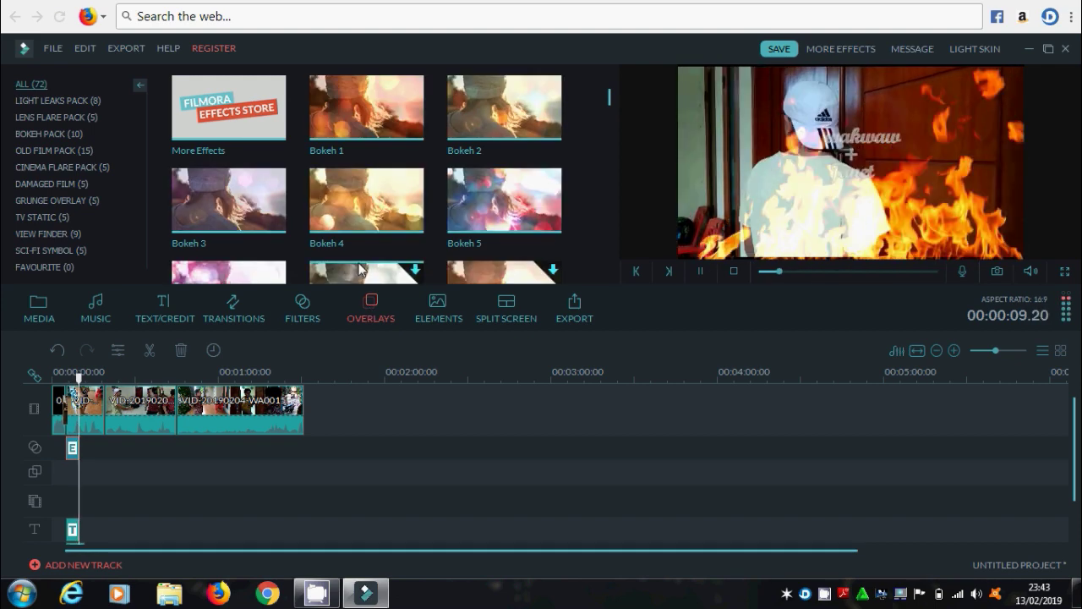
pyautogui.click(442, 313)
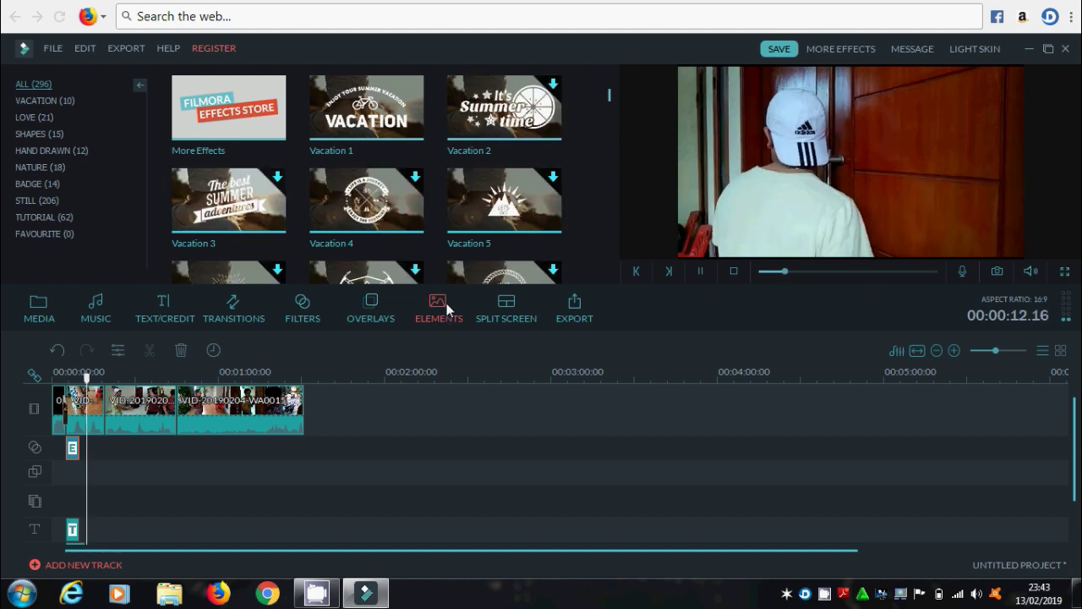
pyautogui.click(490, 301)
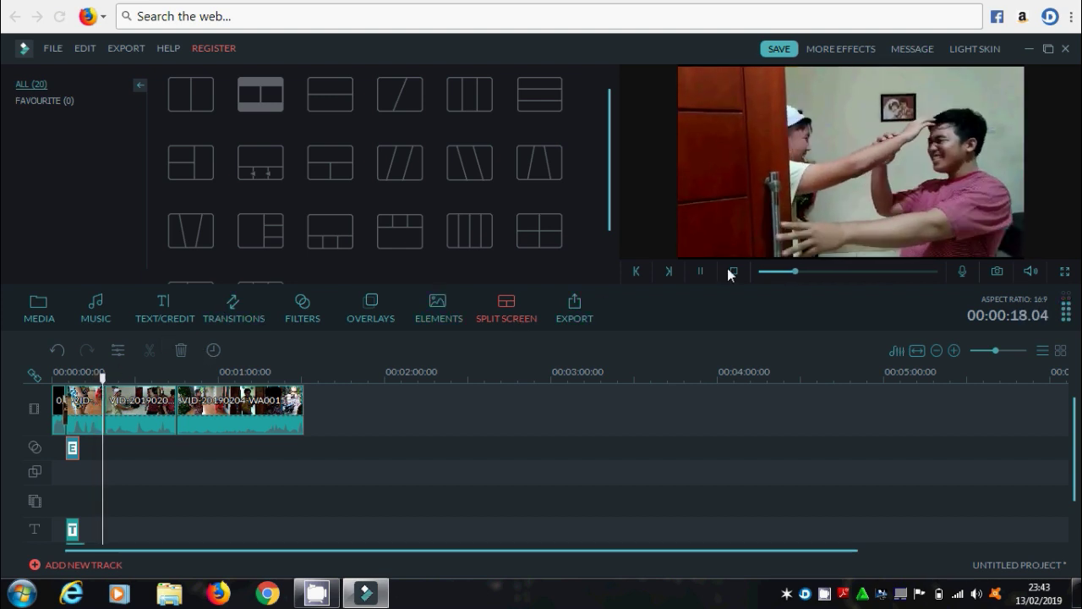
pyautogui.click(702, 271)
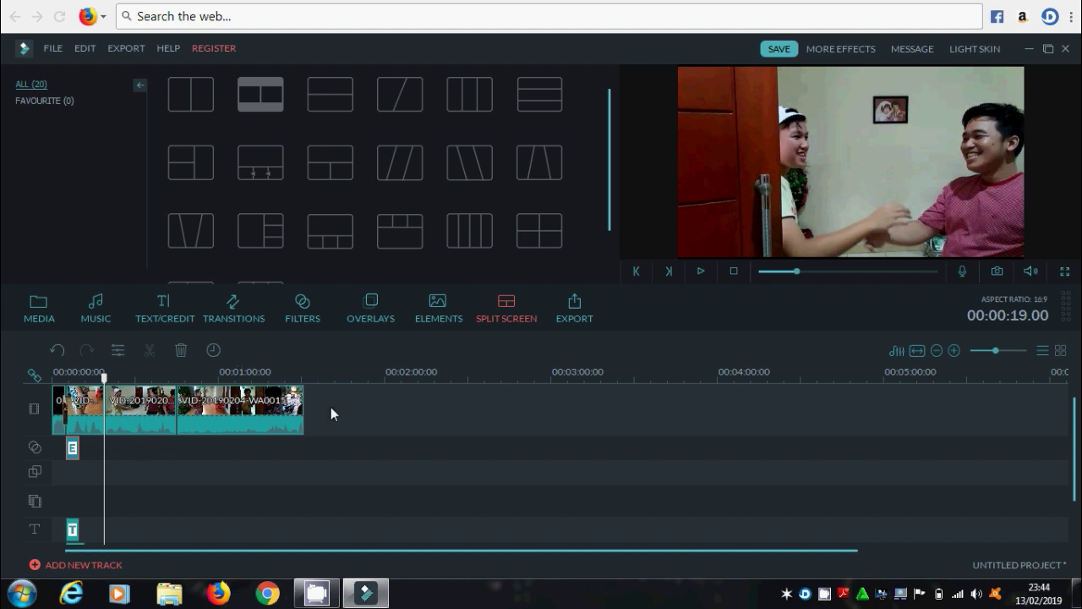
# Step: Review the MP4 output name, save folder and quality settings, and close the export window without exporting
pyautogui.click(583, 316)
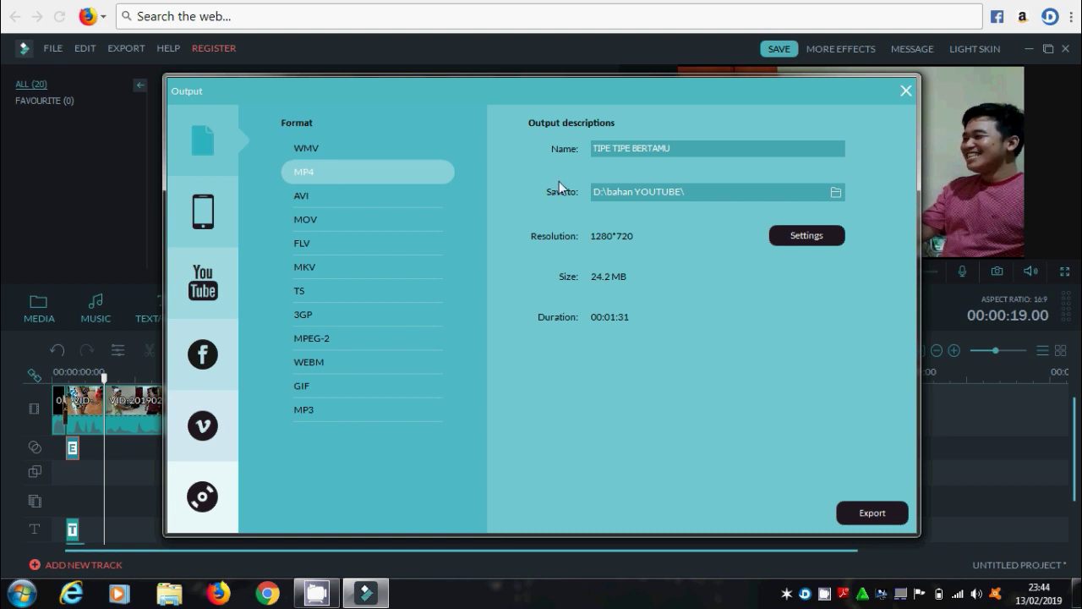
pyautogui.click(674, 151)
pyautogui.click(680, 195)
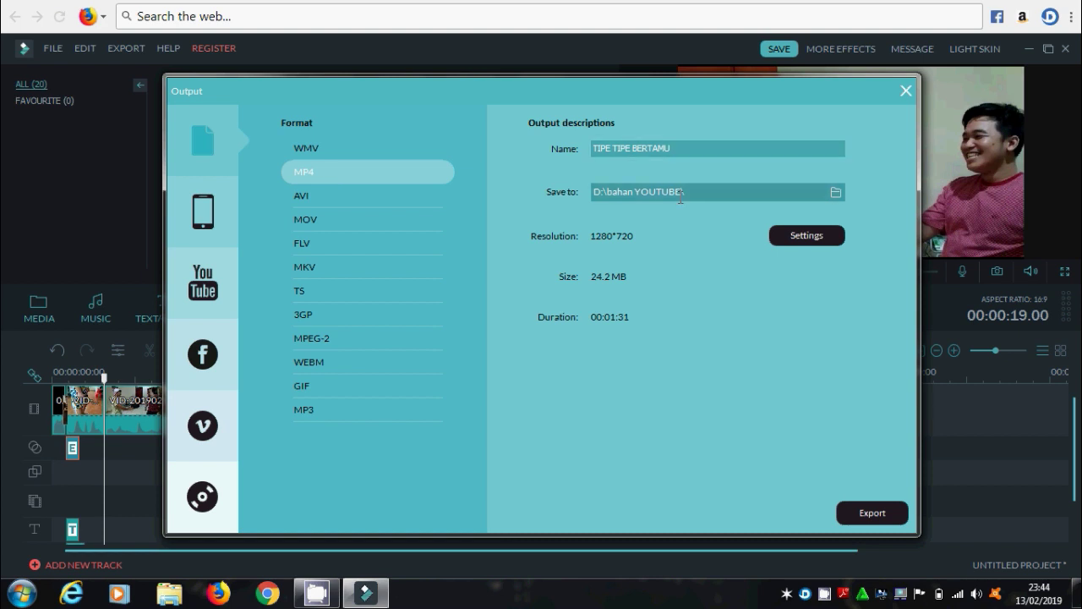
pyautogui.click(795, 238)
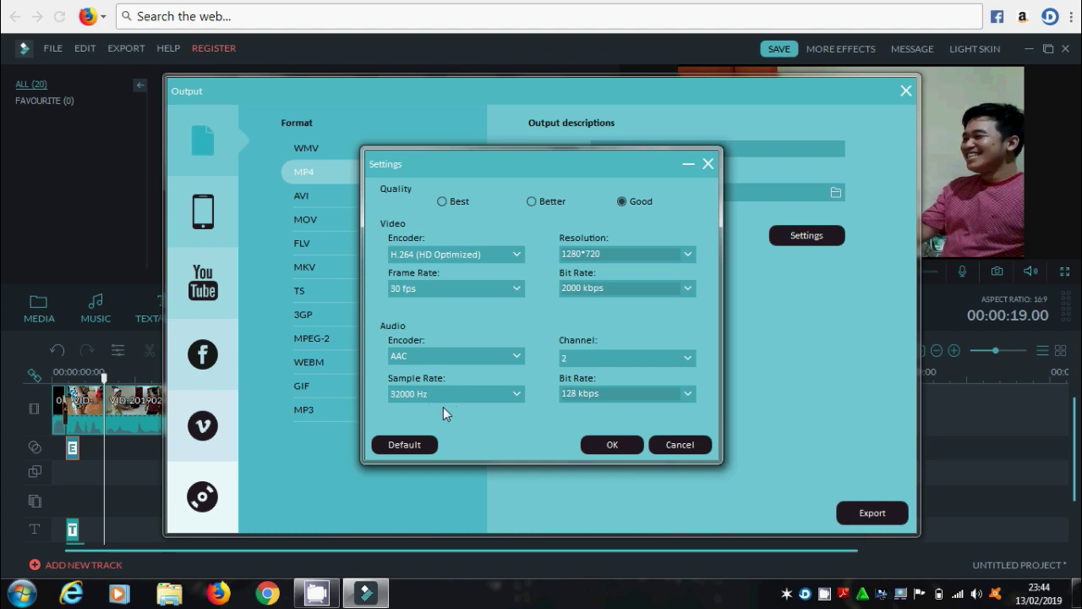
pyautogui.click(592, 449)
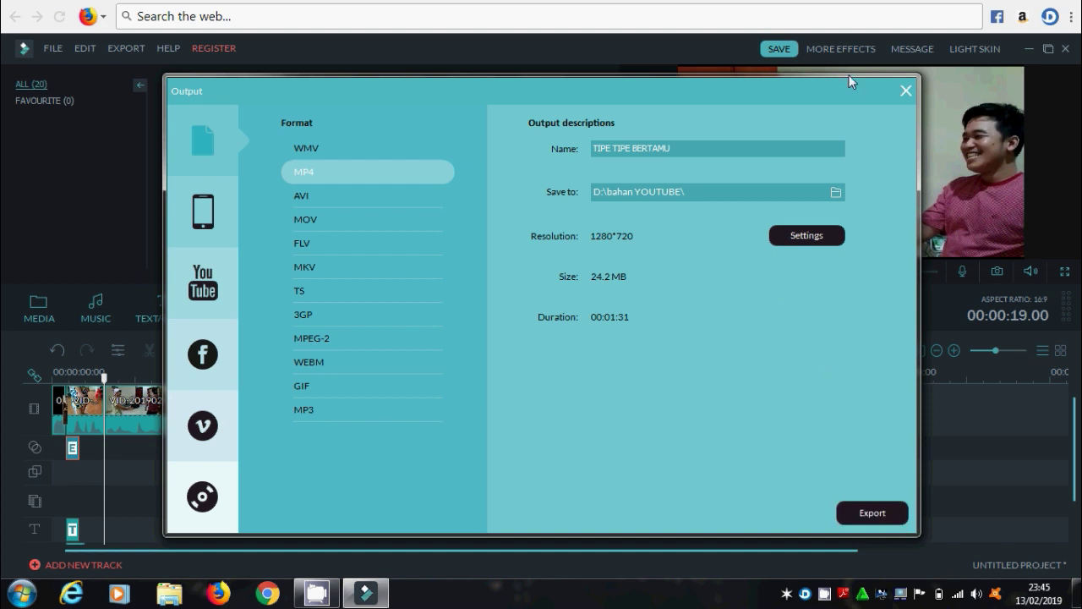
pyautogui.click(904, 91)
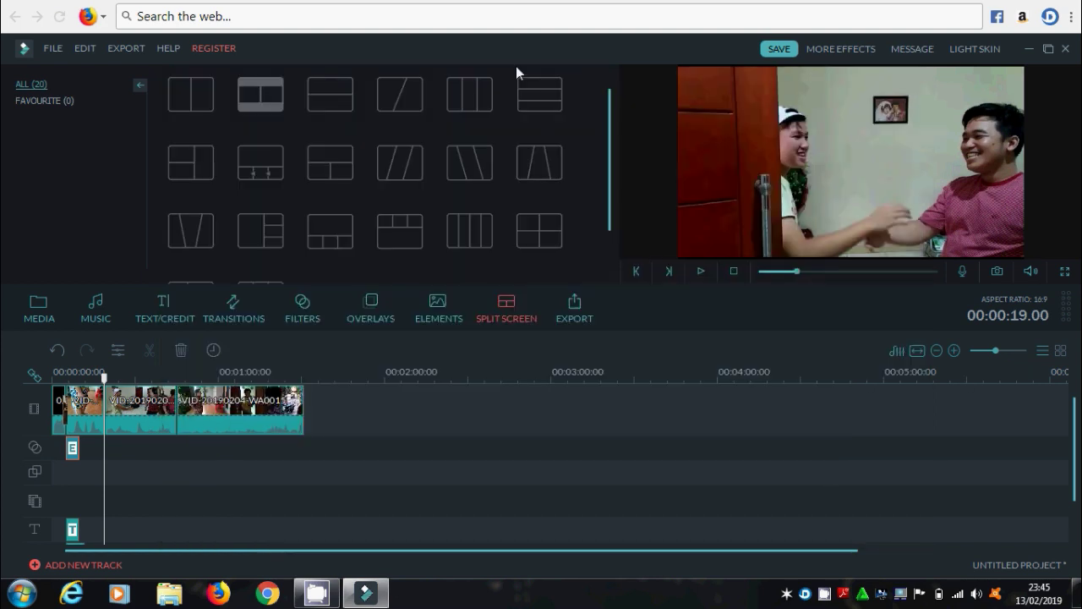
# Step: View the software registration form and close it without registering
pyautogui.click(212, 56)
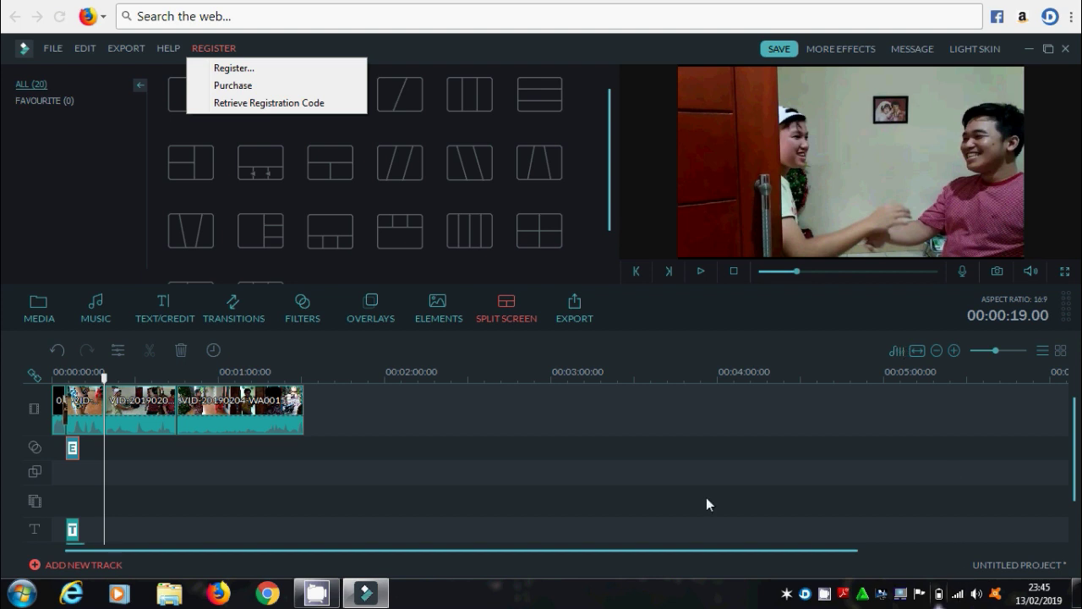
pyautogui.click(256, 68)
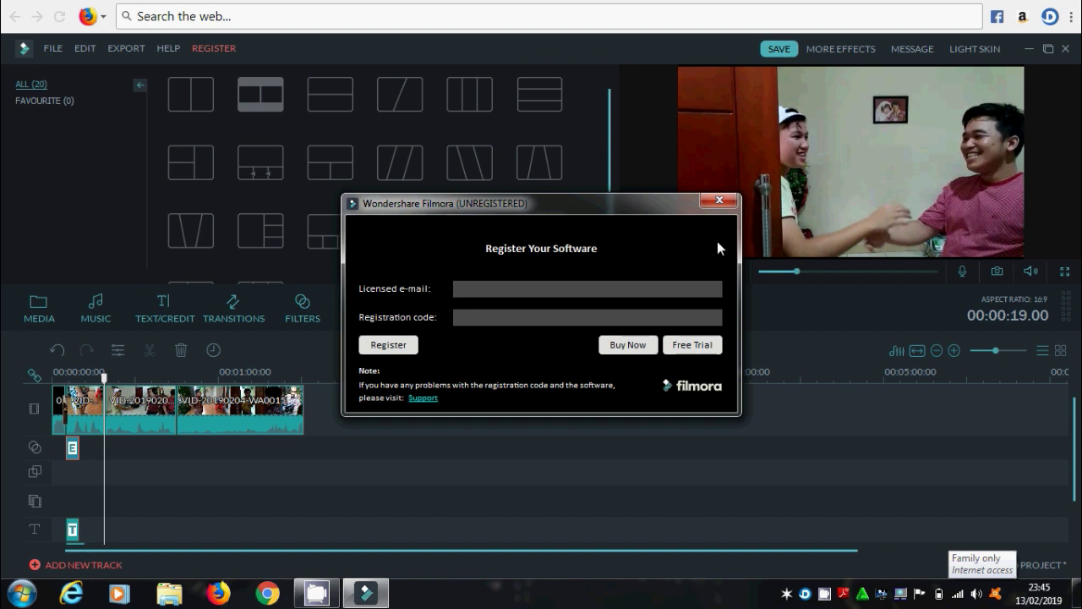
pyautogui.click(714, 196)
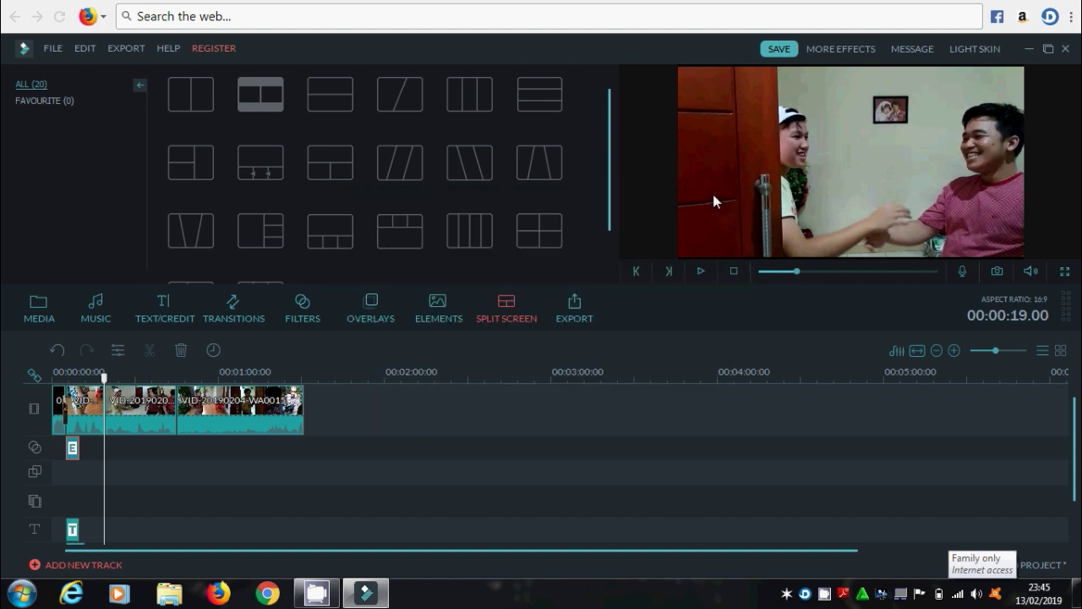